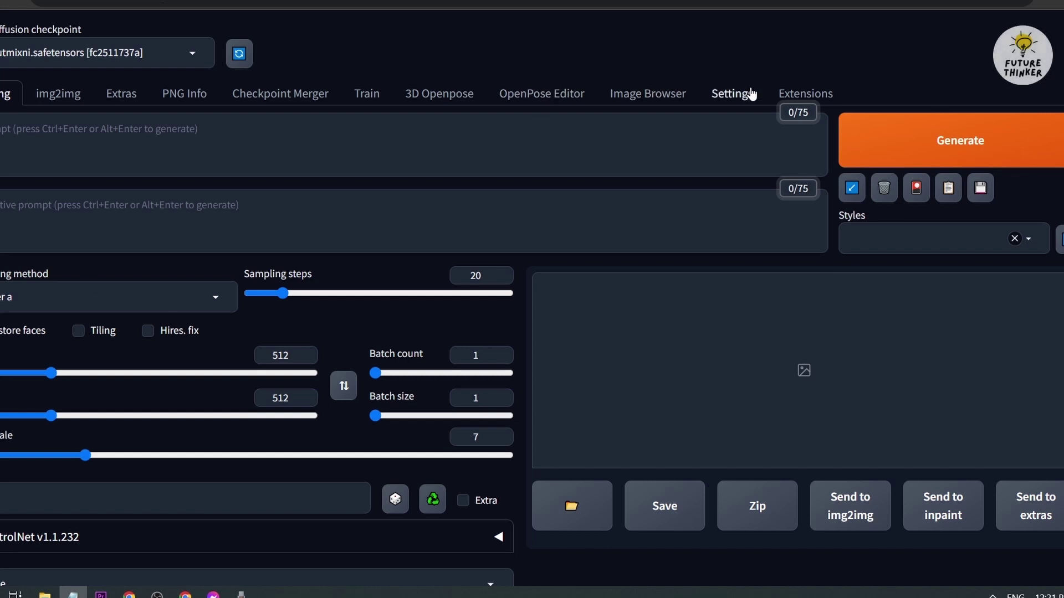
Step: Load the available extensions list and search it for 'after detailer'
{"action": "left_click", "coordinate": [813, 97]}
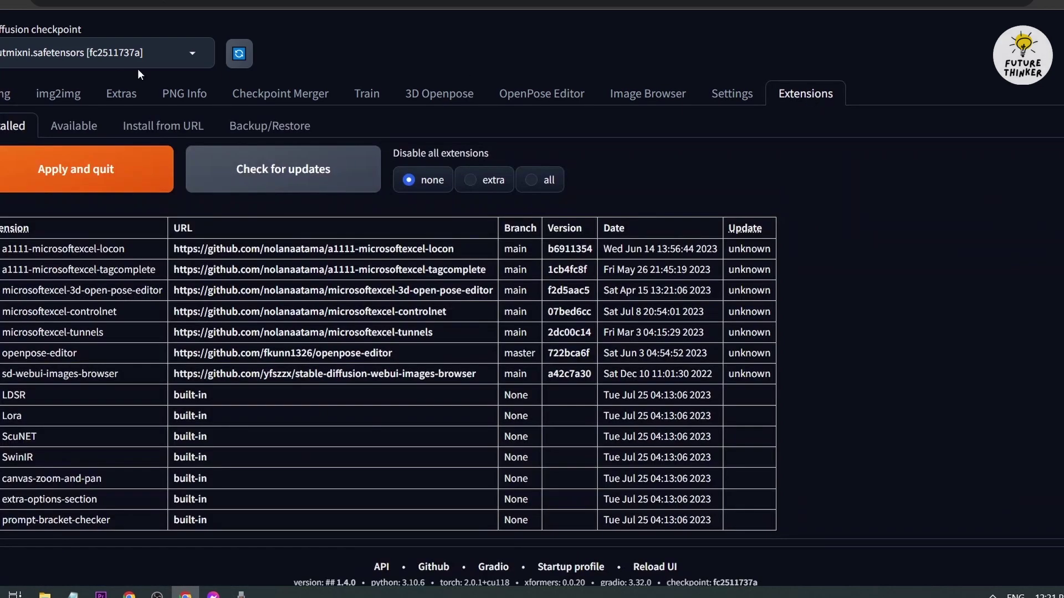
{"action": "left_click", "coordinate": [77, 129]}
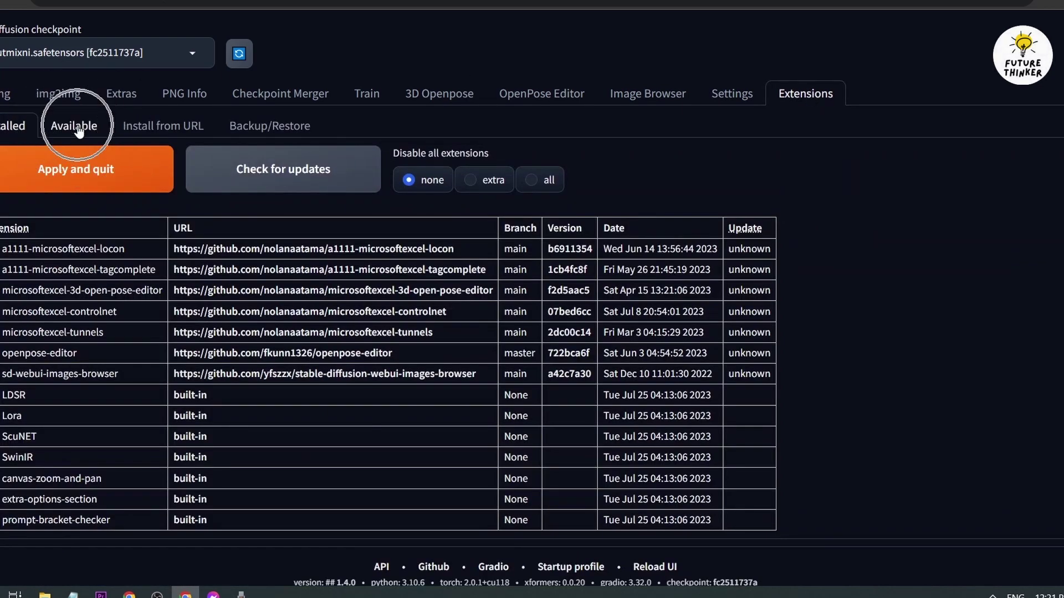
{"action": "left_click", "coordinate": [94, 178]}
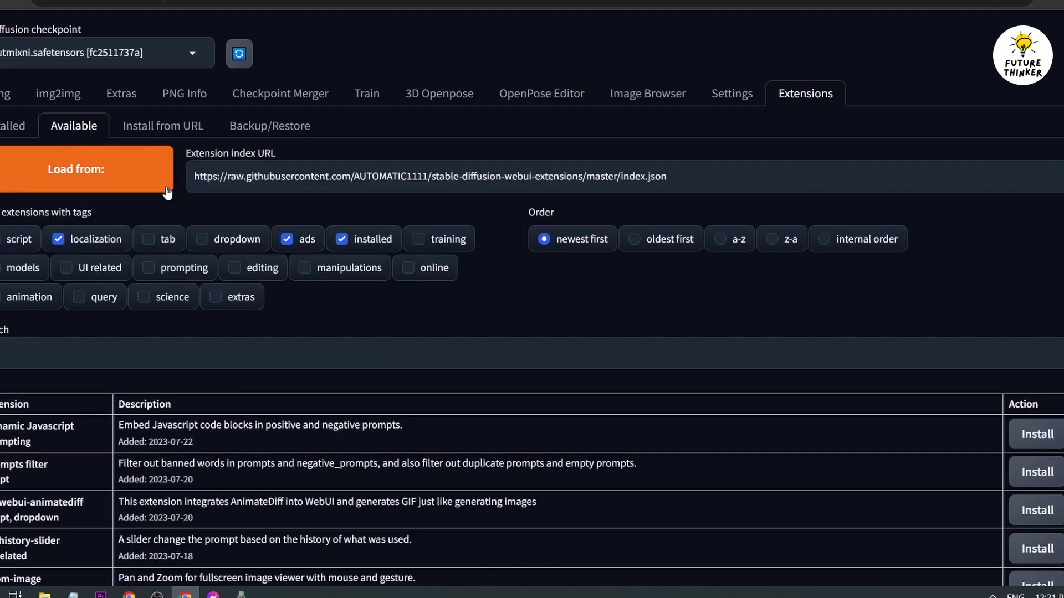
{"action": "left_click", "coordinate": [91, 355]}
{"action": "type", "text": "after detailer"}
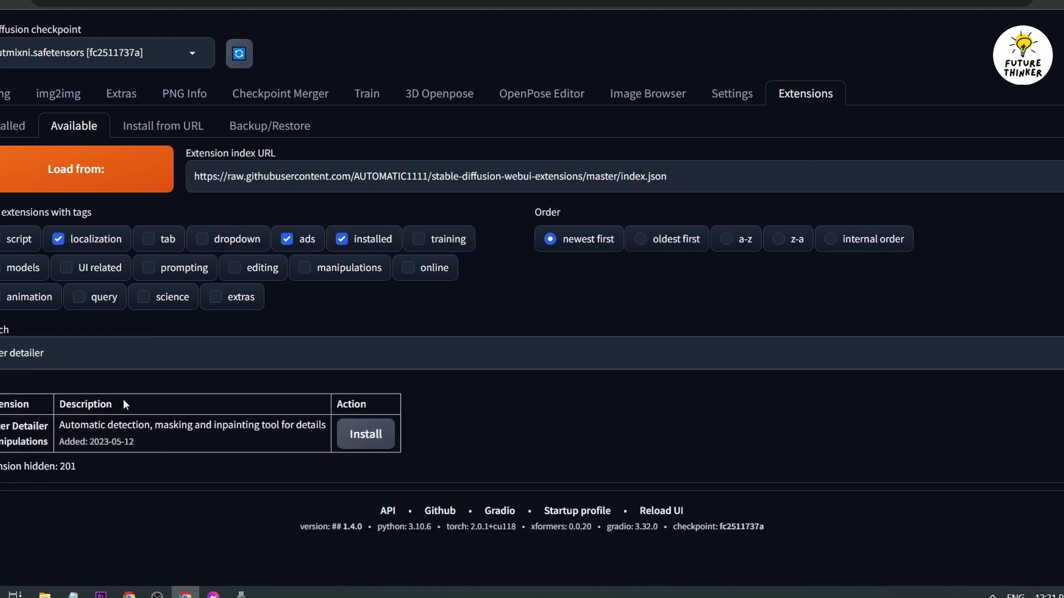
Step: Install the After Detailer extension, then apply the changes and restart the WebUI
{"action": "left_click", "coordinate": [361, 435]}
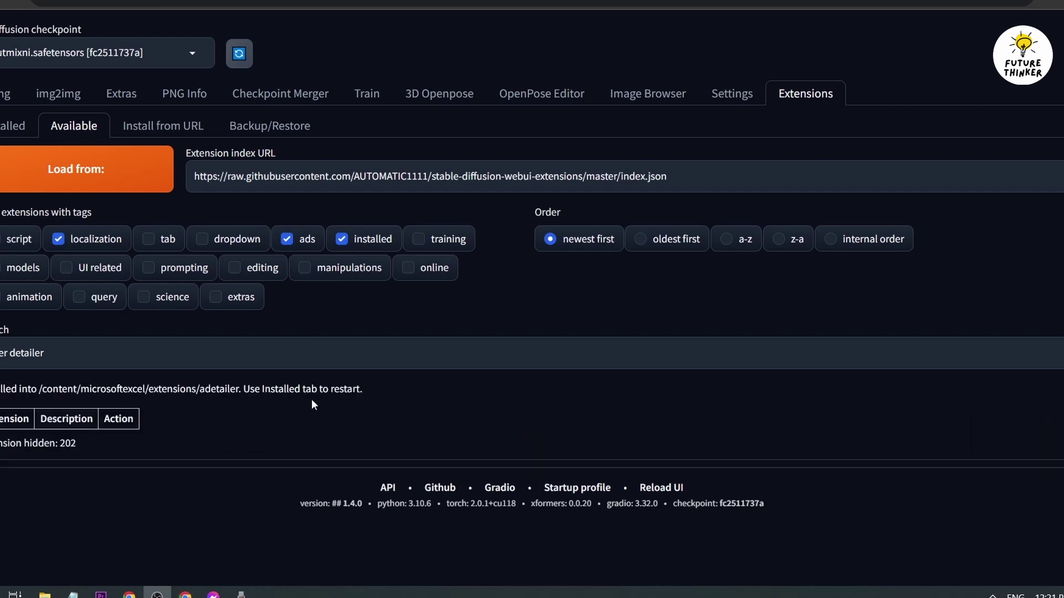
{"action": "left_click", "coordinate": [14, 126]}
{"action": "left_click", "coordinate": [84, 175]}
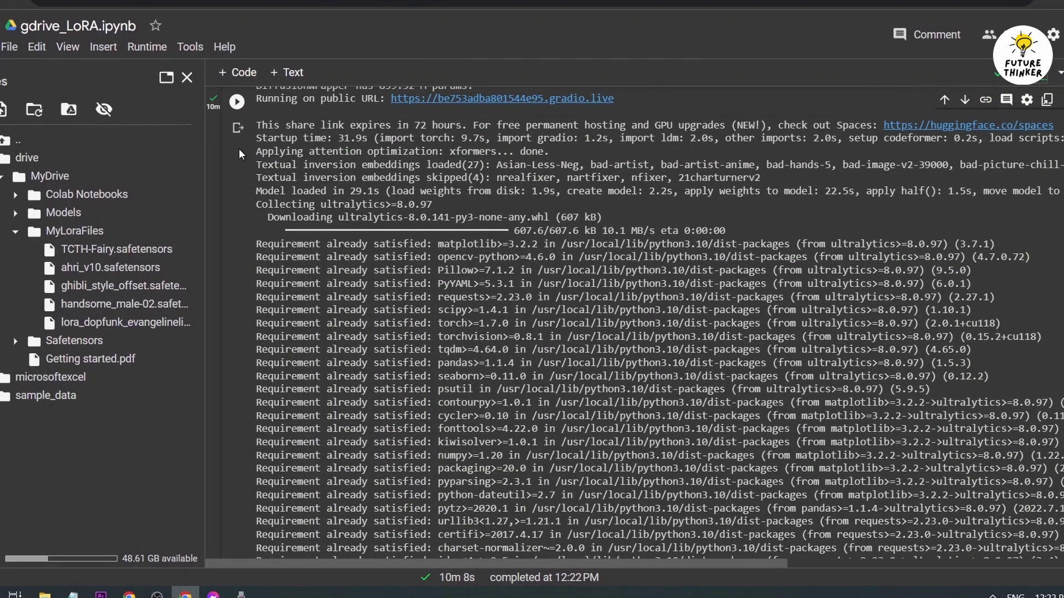
Step: Rerun the Colab launch cell and open the new gradio.live public URL
{"action": "left_click", "coordinate": [237, 102]}
{"action": "left_click", "coordinate": [186, 77]}
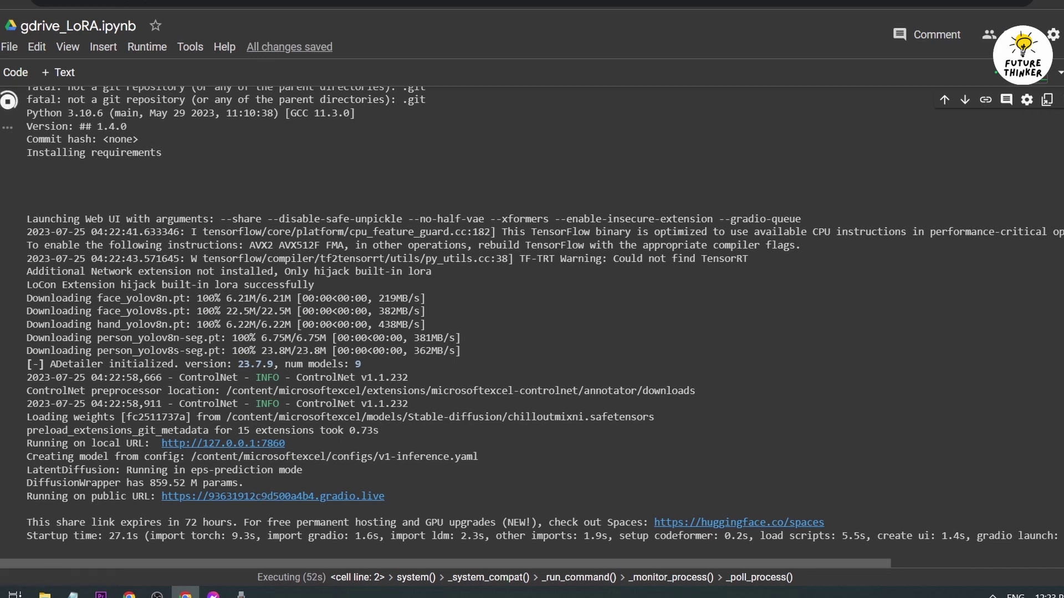
{"action": "left_click", "coordinate": [357, 496]}
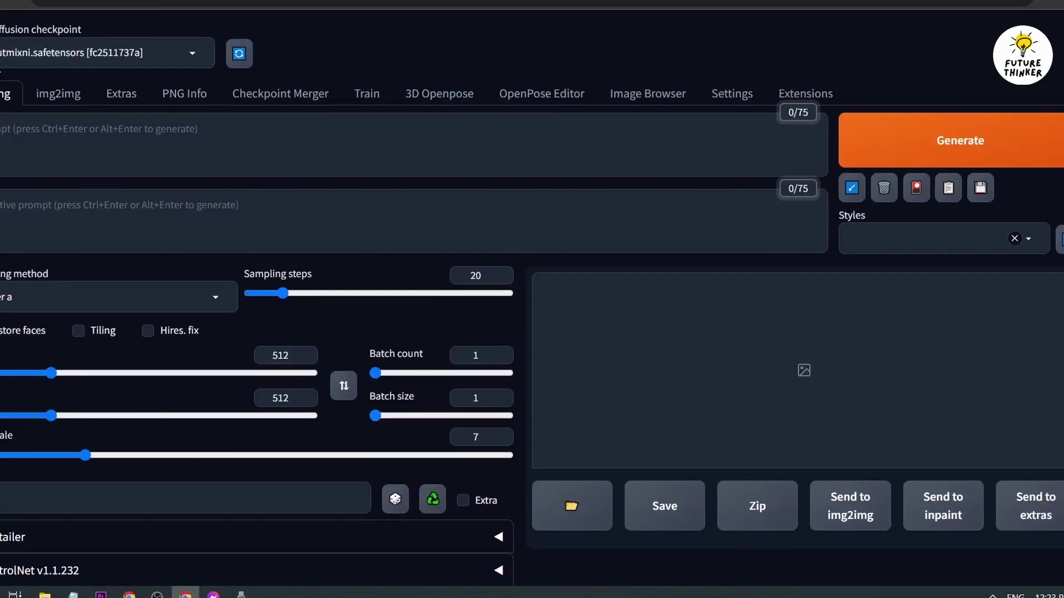
Step: Show the extra networks panel and switch to the Lora tab to find TCTH-Fairy
{"action": "left_click", "coordinate": [918, 193]}
{"action": "left_click", "coordinate": [918, 193]}
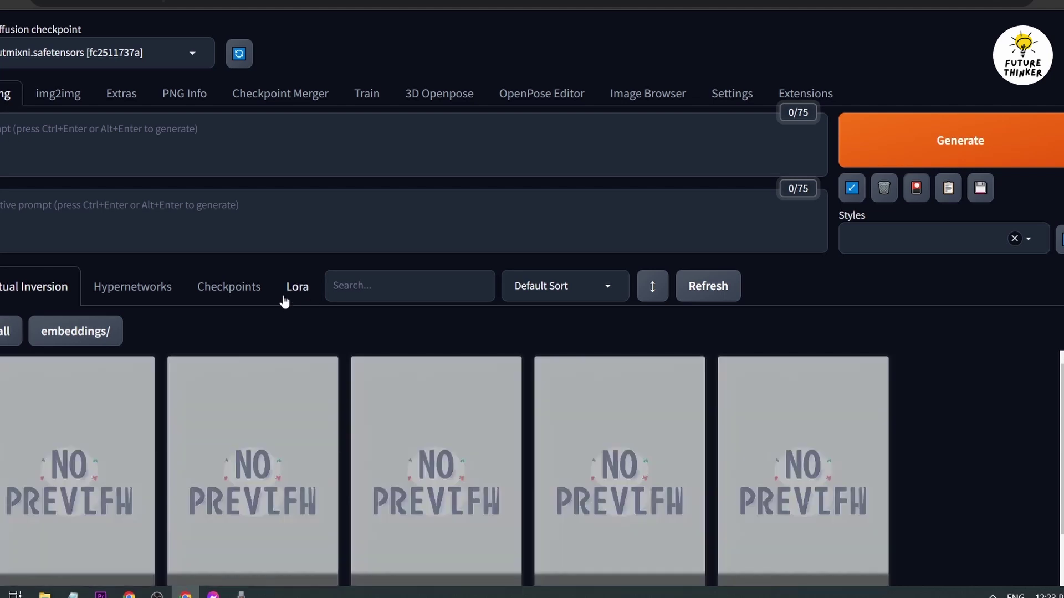
{"action": "left_click", "coordinate": [285, 296]}
{"action": "scroll", "coordinate": [99, 333], "scroll_direction": "down", "scroll_amount": 1}
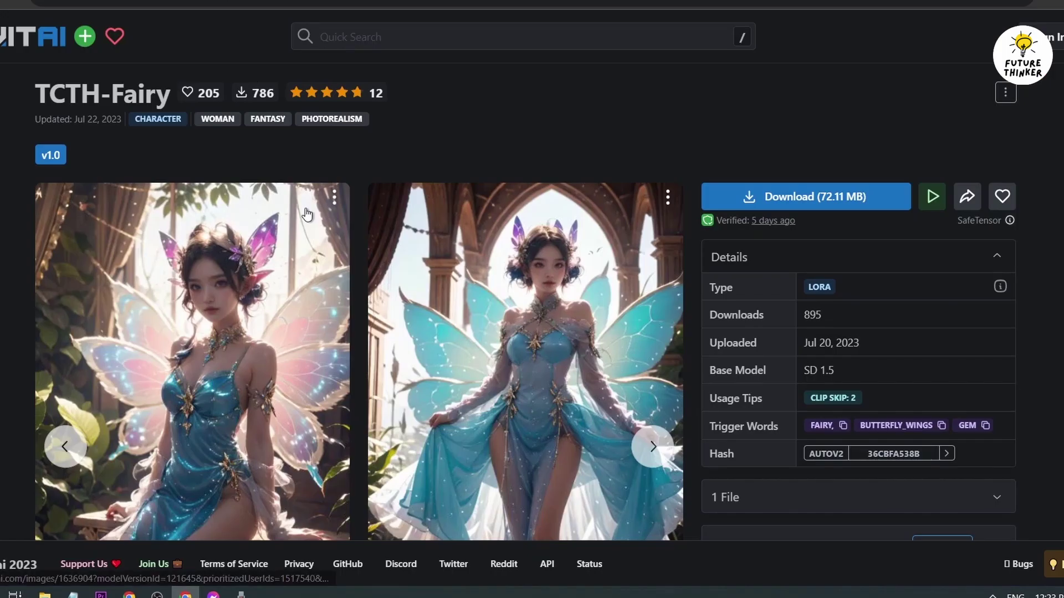
Step: Open a TCTH-Fairy gallery image page on Civitai and paste its prompt into txt2img
{"action": "scroll", "coordinate": [305, 211], "scroll_direction": "down", "scroll_amount": 20}
{"action": "scroll", "coordinate": [305, 214], "scroll_direction": "down", "scroll_amount": 12}
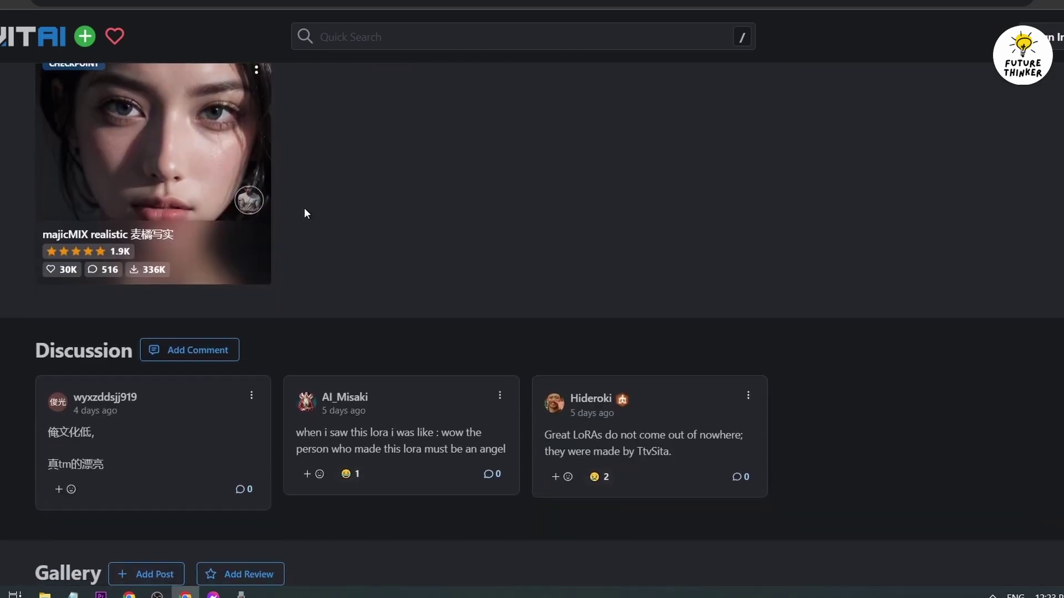
{"action": "scroll", "coordinate": [340, 216], "scroll_direction": "up", "scroll_amount": 3}
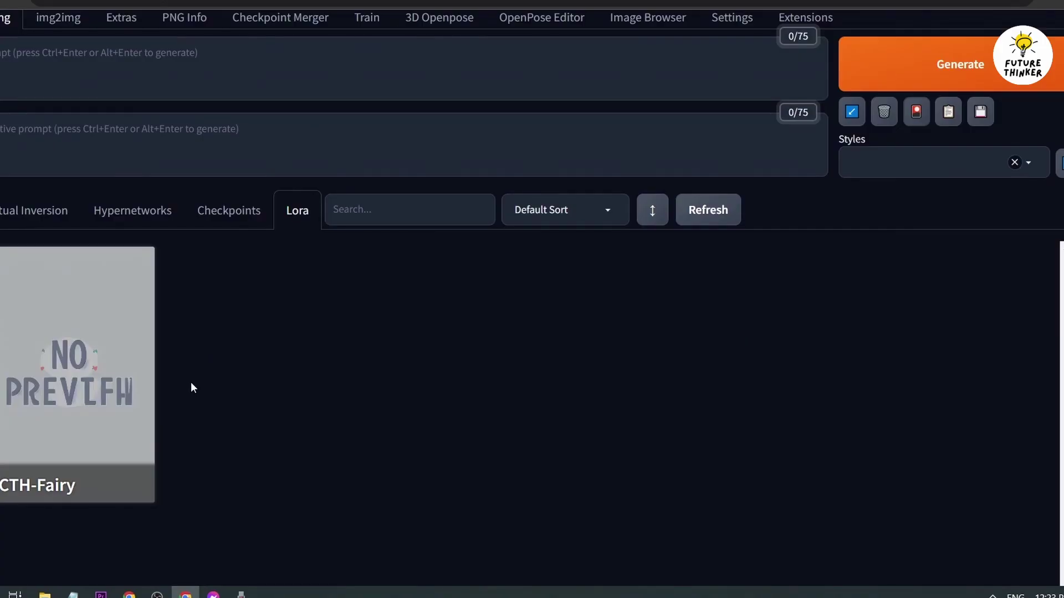
{"action": "scroll", "coordinate": [193, 388], "scroll_direction": "up", "scroll_amount": 1}
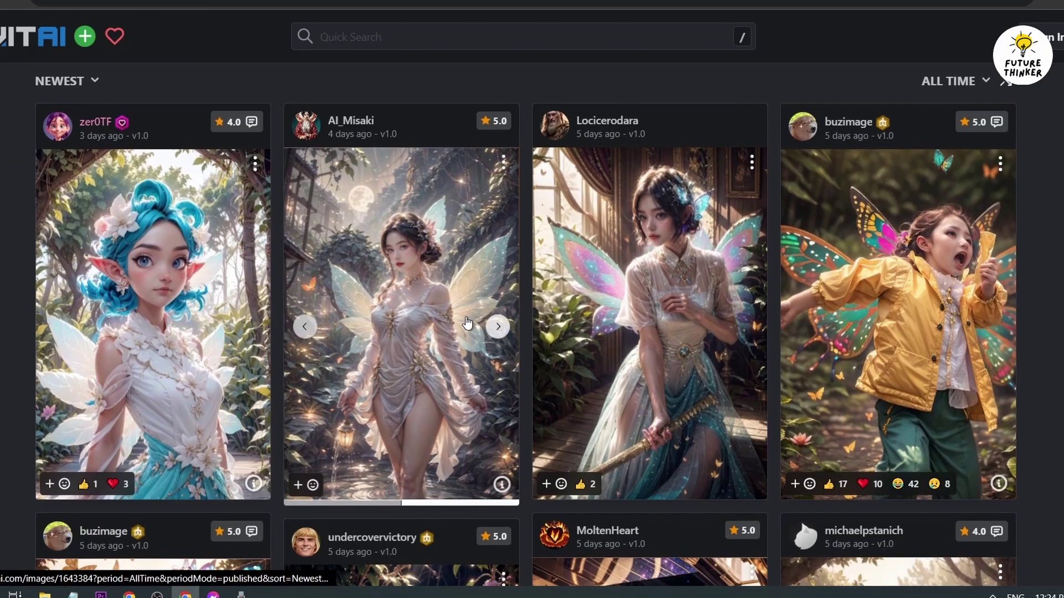
{"action": "right_click", "coordinate": [392, 286]}
{"action": "left_click", "coordinate": [431, 299]}
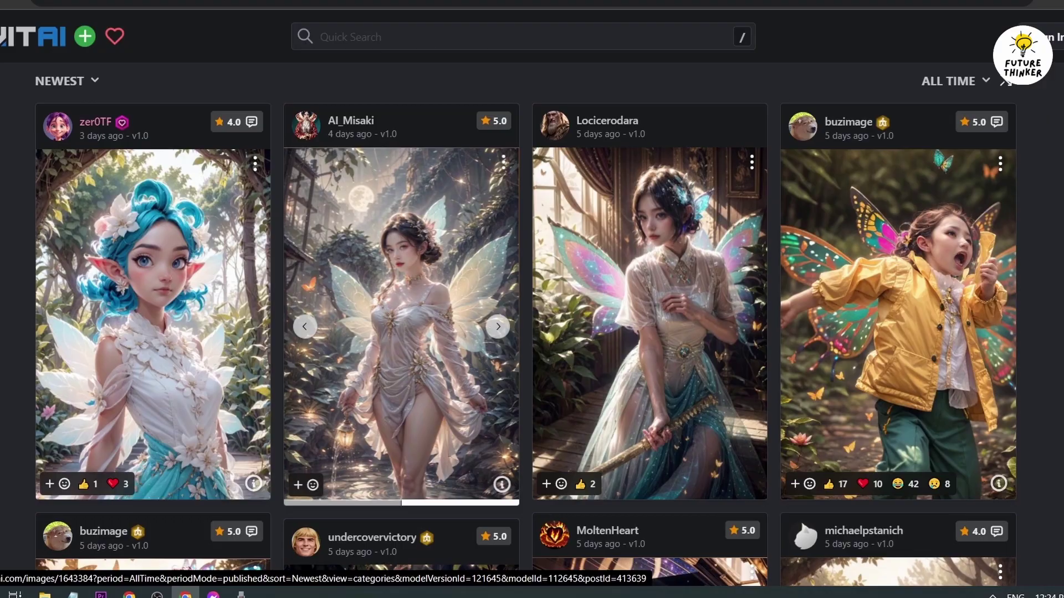
{"action": "left_click", "coordinate": [413, 18]}
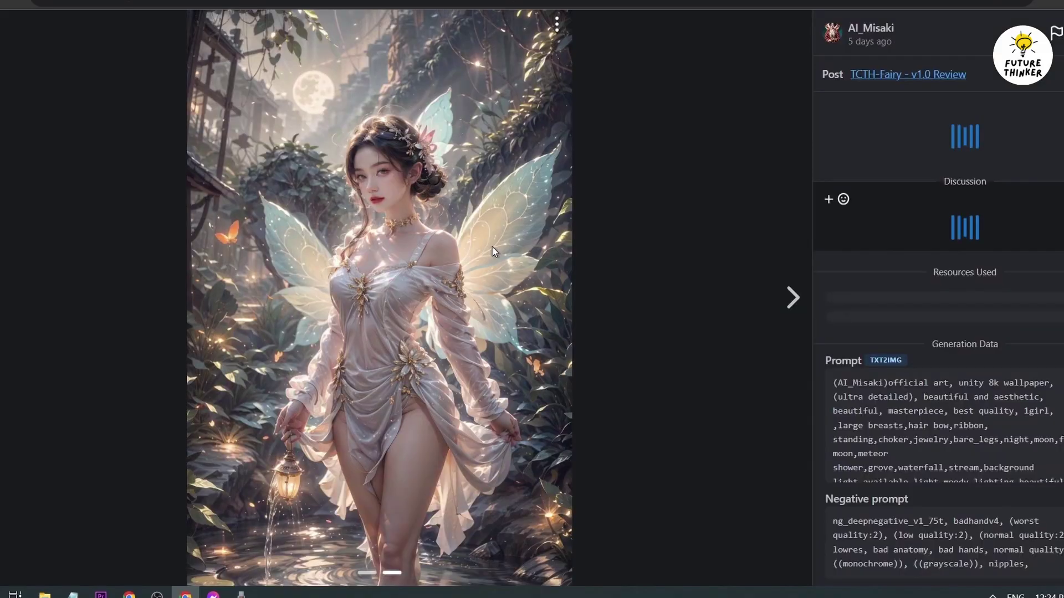
{"action": "scroll", "coordinate": [938, 241], "scroll_direction": "down", "scroll_amount": 3}
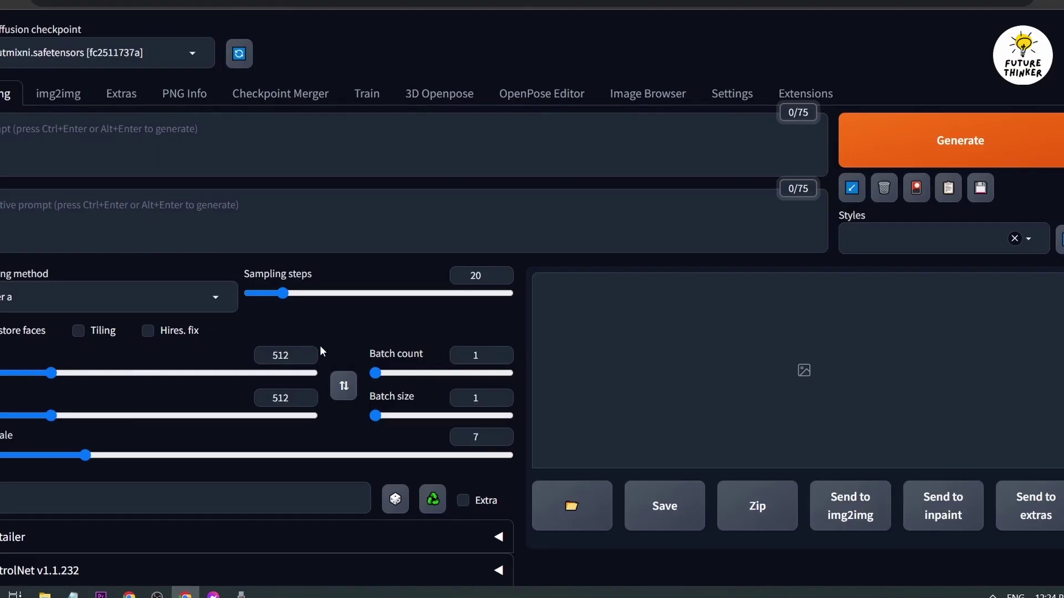
{"action": "left_click", "coordinate": [352, 172]}
{"action": "key", "text": "ctrl+v"}
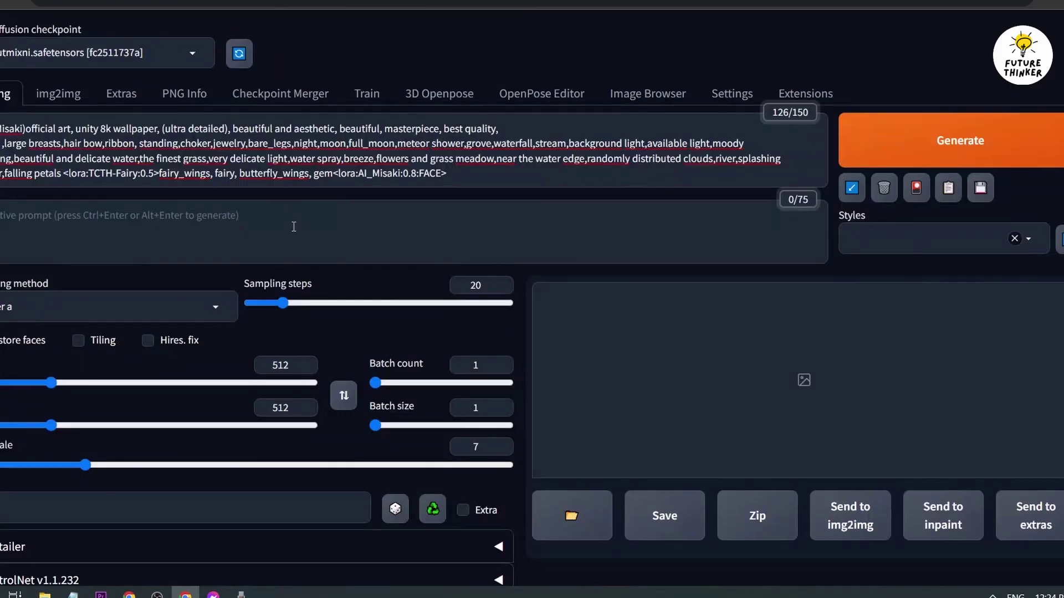
Step: Paste the copied Civitai negative prompt into the negative prompt box
{"action": "left_click", "coordinate": [292, 226]}
{"action": "type", "text": "ng_deepnegative_v1_75t, badhandv4, (worst quality:2), (low quality:2), (normal quality:2), lowres, bad anatomy, bad hands, normal quality, ((monochrome)), ((grayscale)), nipples,"}
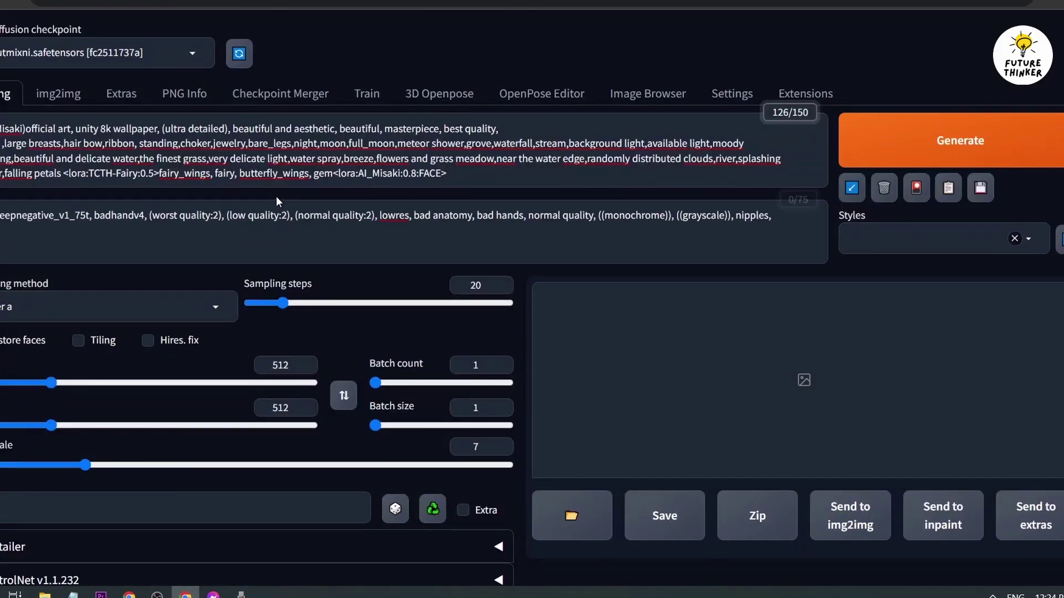
{"action": "left_click", "coordinate": [280, 144]}
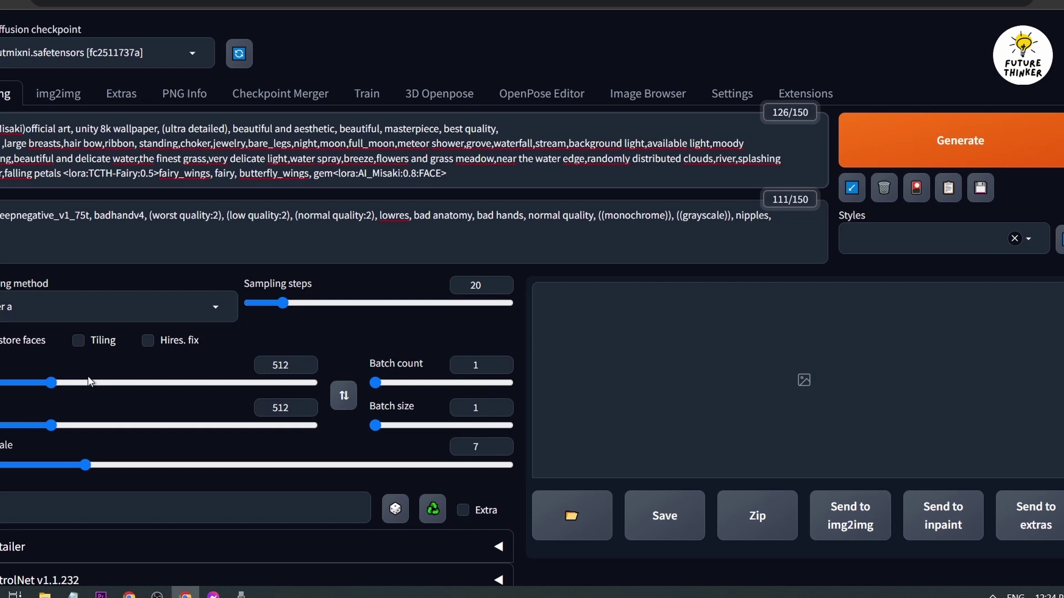
Step: Set height to 768 and batch count to 4, then generate the images
{"action": "left_click_drag", "start_coordinate": [69, 424], "coordinate": [95, 429]}
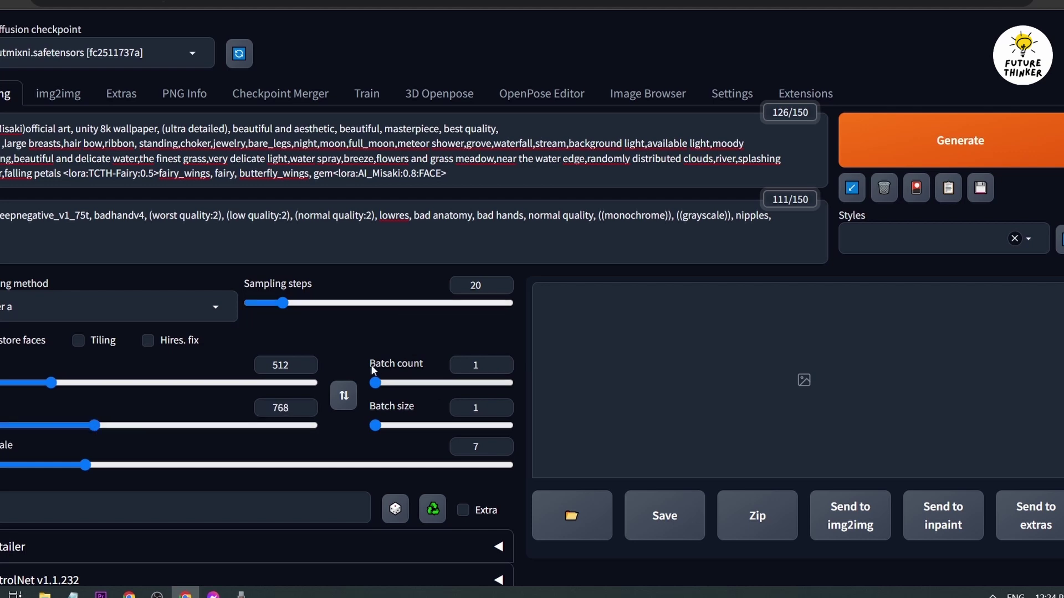
{"action": "scroll", "coordinate": [375, 327], "scroll_direction": "down", "scroll_amount": 1}
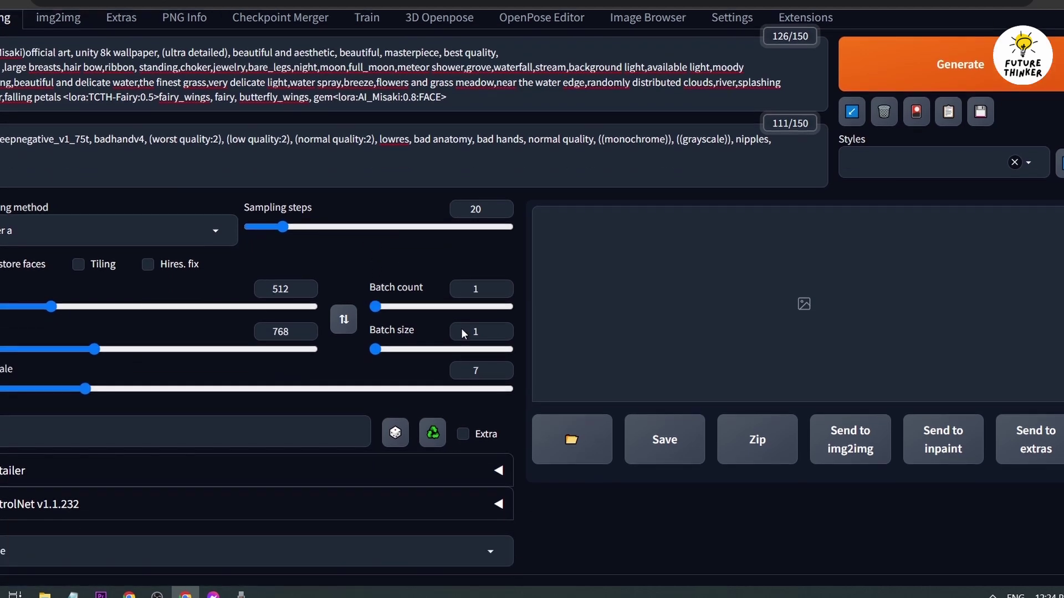
{"action": "left_click", "coordinate": [488, 291]}
{"action": "key", "text": "BackSpace"}
{"action": "type", "text": "4"}
{"action": "key", "text": "ctrl+a"}
{"action": "left_click", "coordinate": [420, 263]}
{"action": "scroll", "coordinate": [190, 362], "scroll_direction": "up", "scroll_amount": 2}
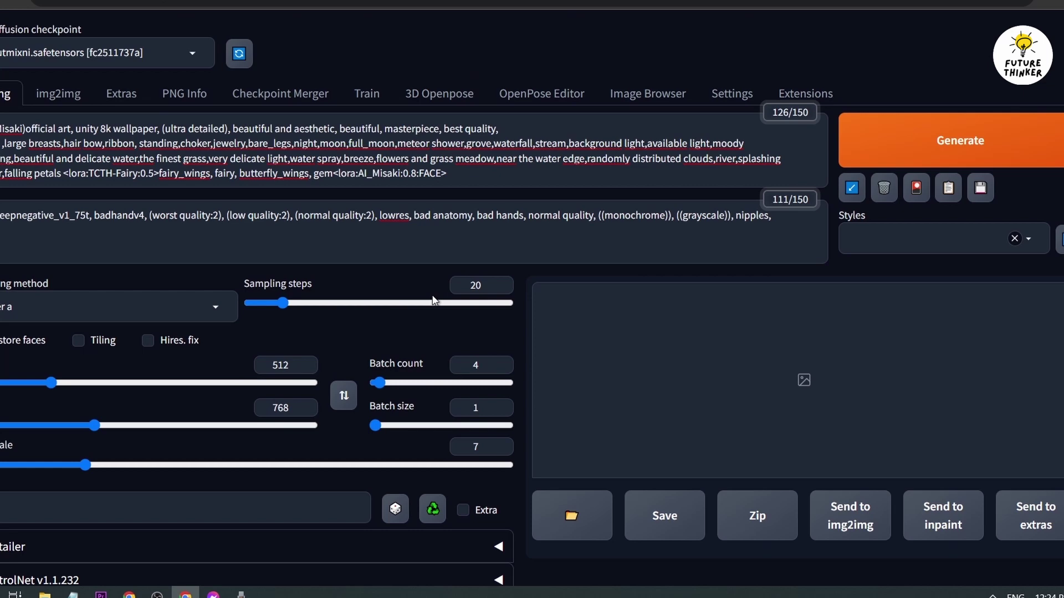
{"action": "left_click", "coordinate": [977, 150]}
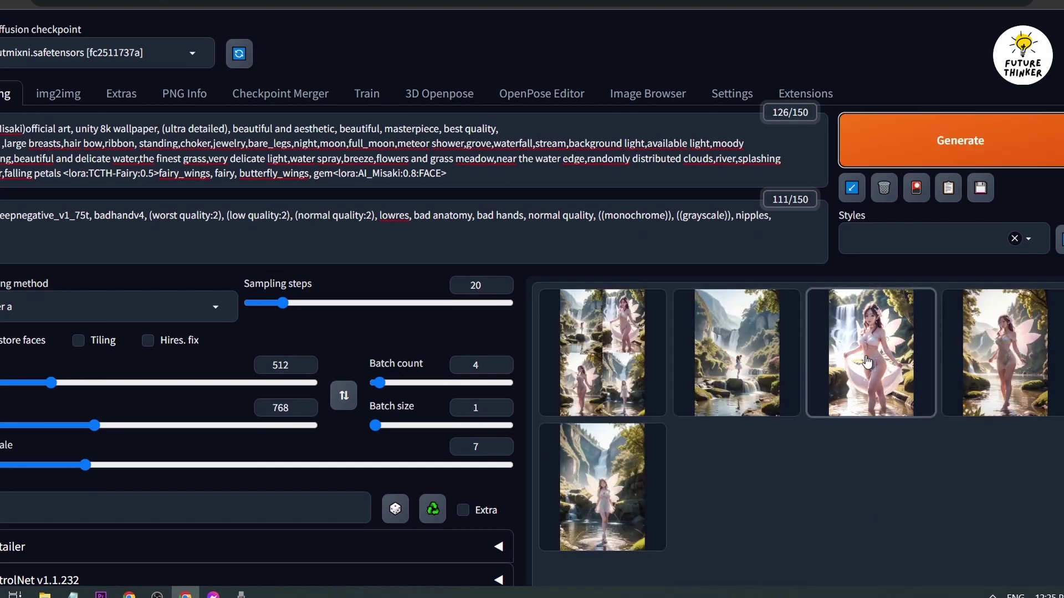
Step: Open the results full size and step through the four generated fairy images
{"action": "left_click", "coordinate": [755, 354]}
{"action": "scroll", "coordinate": [748, 357], "scroll_direction": "down", "scroll_amount": 5}
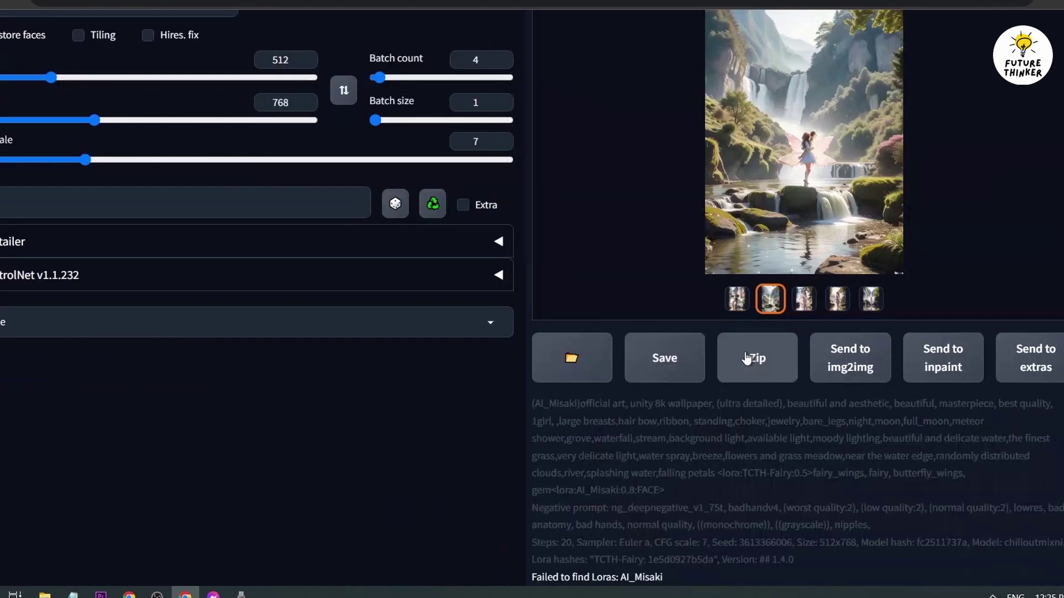
{"action": "scroll", "coordinate": [716, 292], "scroll_direction": "up", "scroll_amount": 2}
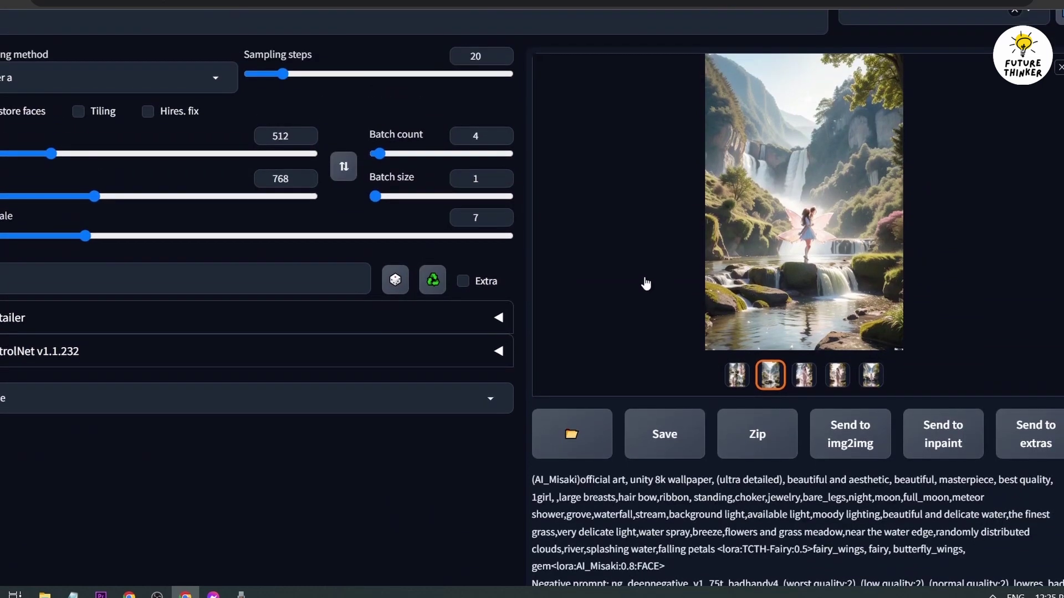
{"action": "scroll", "coordinate": [634, 268], "scroll_direction": "up", "scroll_amount": 1}
{"action": "key", "text": "Right"}
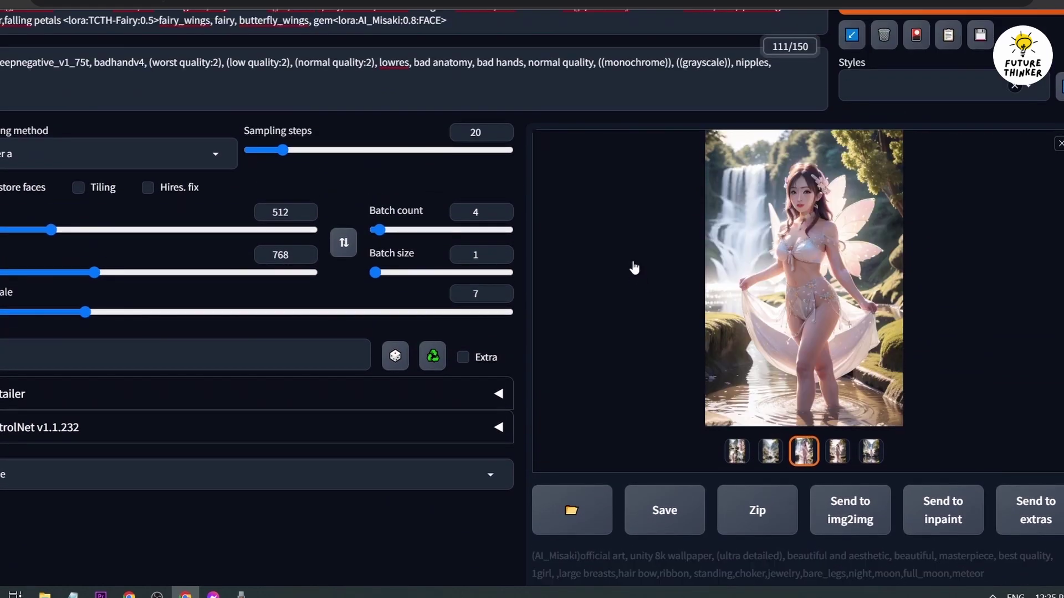
{"action": "left_click", "coordinate": [798, 226]}
{"action": "left_click", "coordinate": [828, 320]}
{"action": "key", "text": "Left"}
{"action": "key", "text": "Left"}
{"action": "right_click", "coordinate": [811, 235]}
{"action": "left_click", "coordinate": [834, 245]}
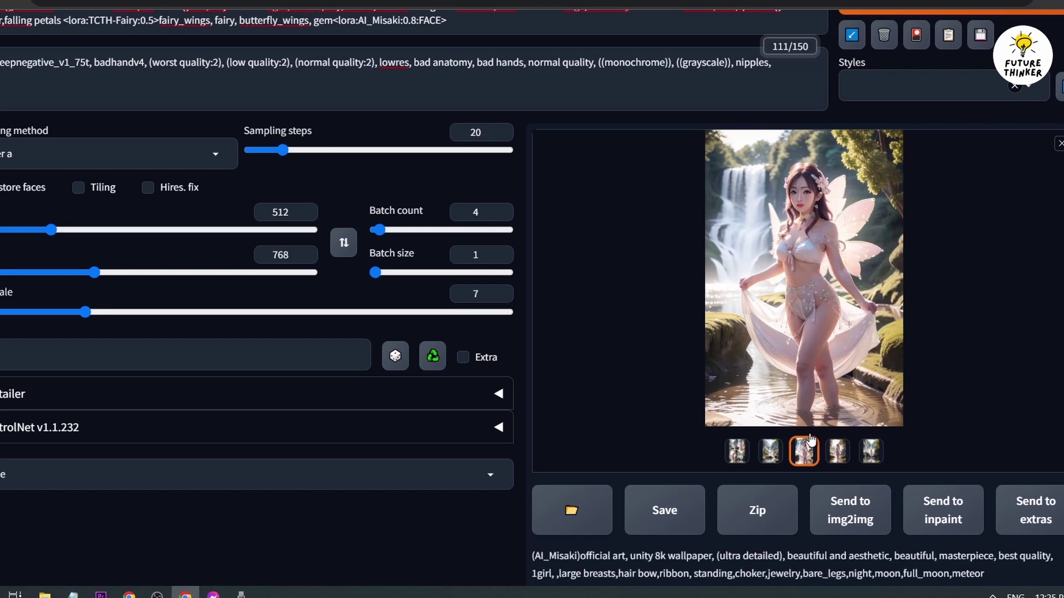
{"action": "left_click", "coordinate": [837, 452]}
{"action": "left_click", "coordinate": [801, 271]}
{"action": "left_click", "coordinate": [802, 272]}
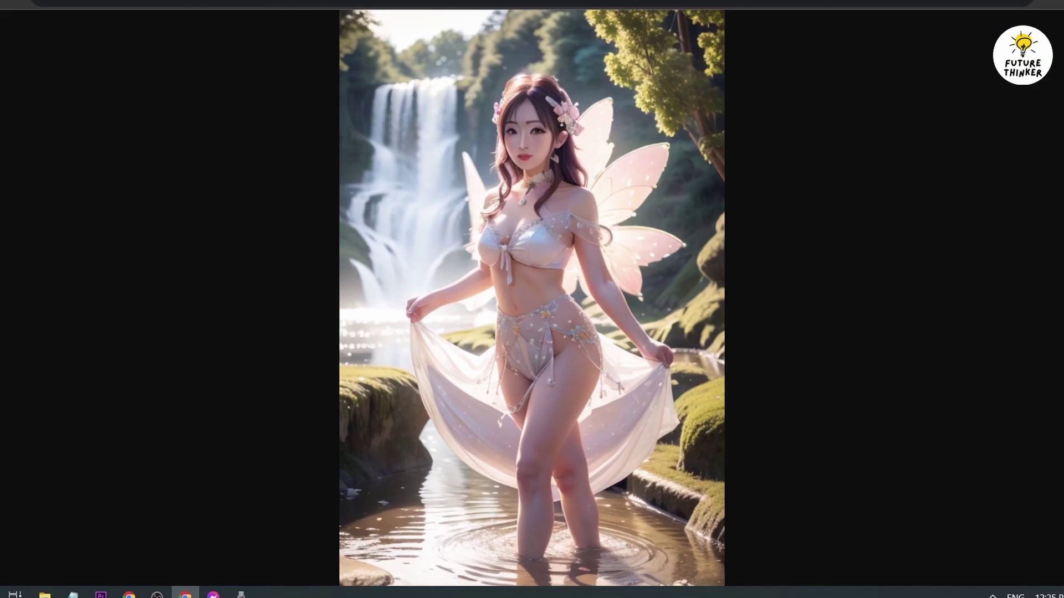
{"action": "scroll", "coordinate": [537, 159], "scroll_direction": "up", "scroll_amount": 4}
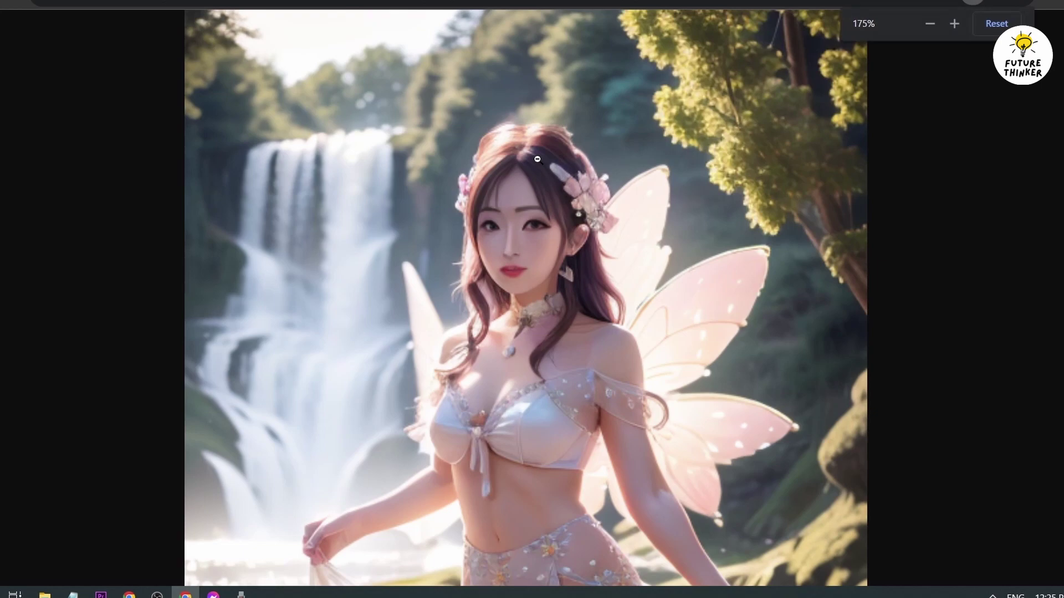
{"action": "scroll", "coordinate": [537, 159], "scroll_direction": "down", "scroll_amount": 1}
{"action": "key", "text": "Right"}
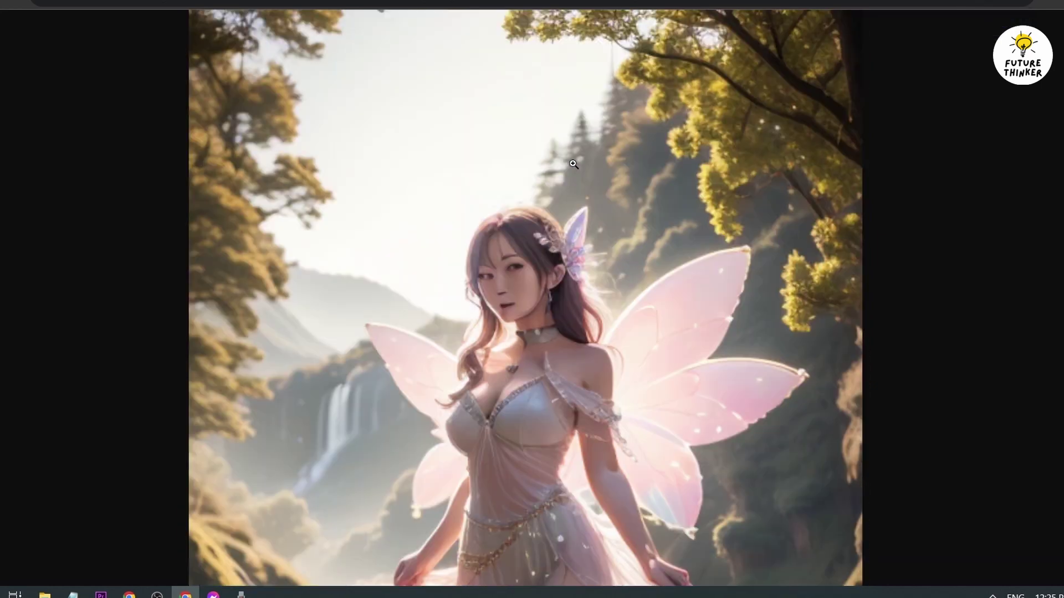
{"action": "scroll", "coordinate": [480, 239], "scroll_direction": "up", "scroll_amount": 4}
{"action": "scroll", "coordinate": [544, 240], "scroll_direction": "down", "scroll_amount": 3}
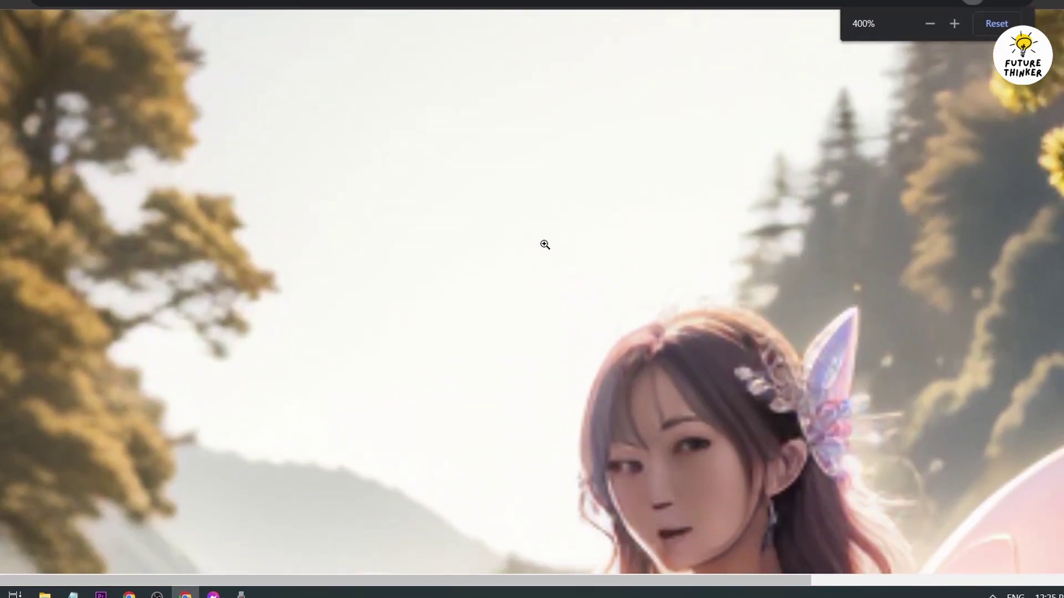
{"action": "scroll", "coordinate": [545, 244], "scroll_direction": "down", "scroll_amount": 1}
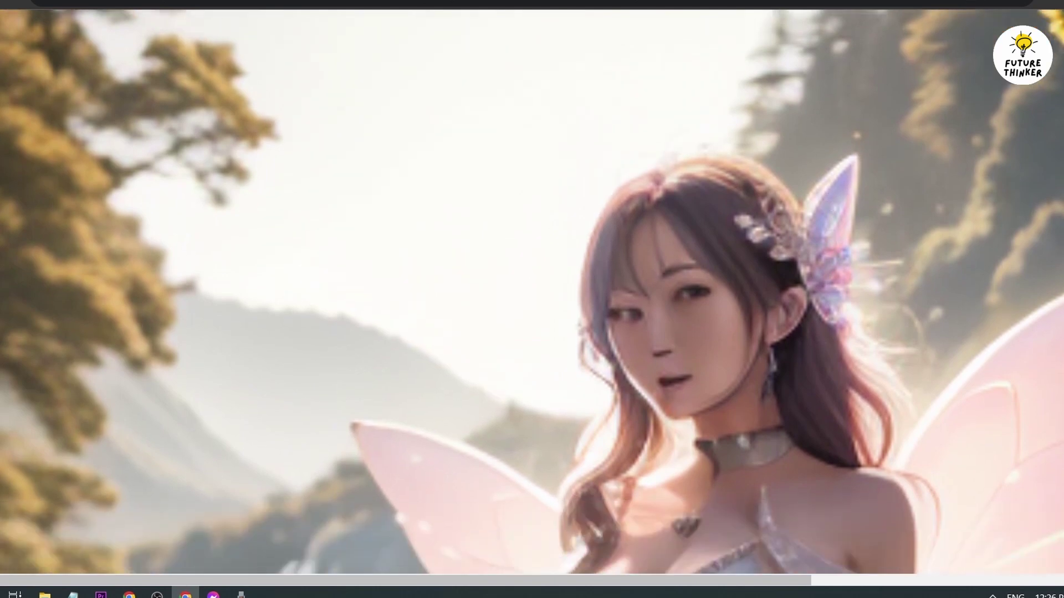
{"action": "scroll", "coordinate": [728, 409], "scroll_direction": "down", "scroll_amount": 1}
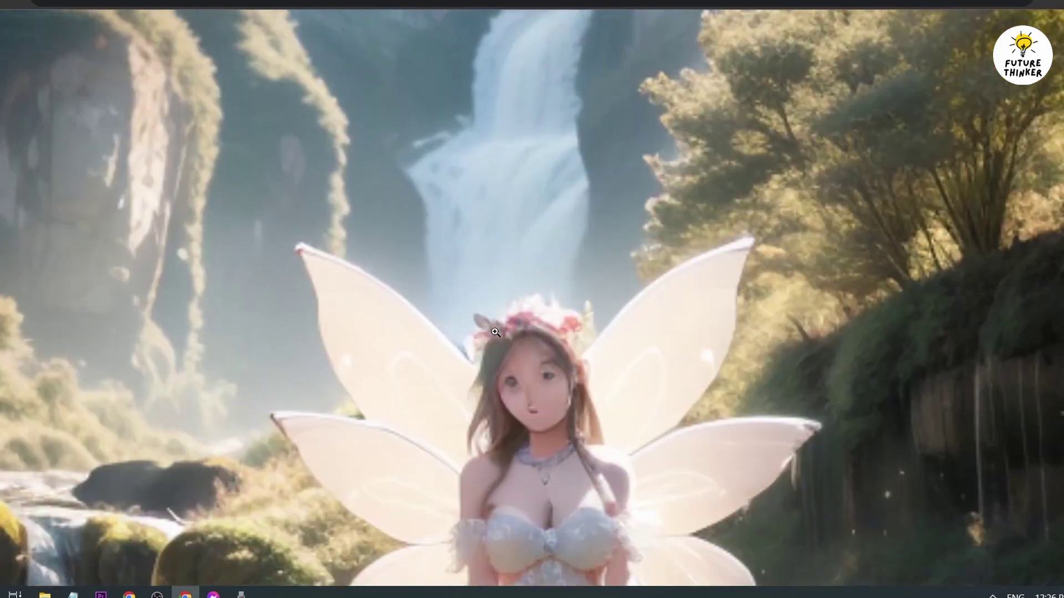
{"action": "key", "text": "ctrl+minus"}
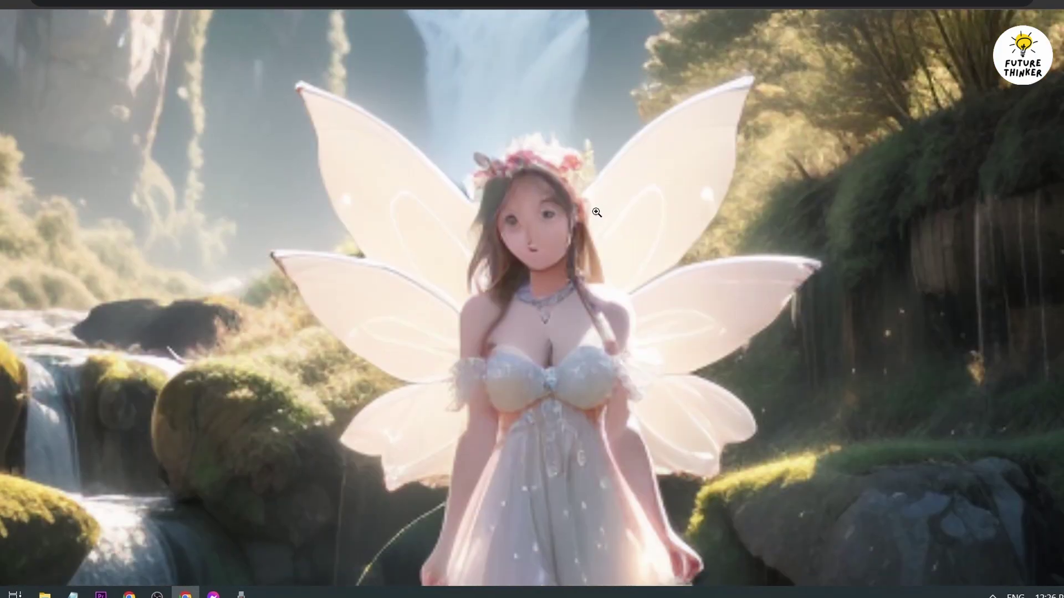
{"action": "key", "text": "ctrl+minus"}
{"action": "key", "text": "ctrl+minus"}
{"action": "key", "text": "ctrl+minus"}
{"action": "key", "text": "ctrl+minus"}
{"action": "key", "text": "ctrl+minus"}
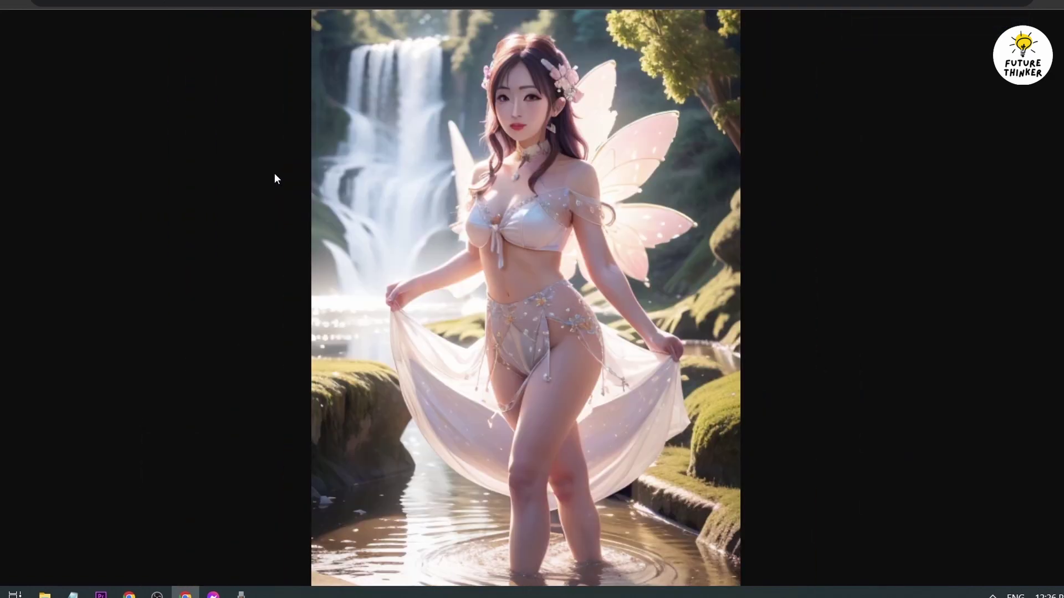
{"action": "left_click", "coordinate": [274, 173]}
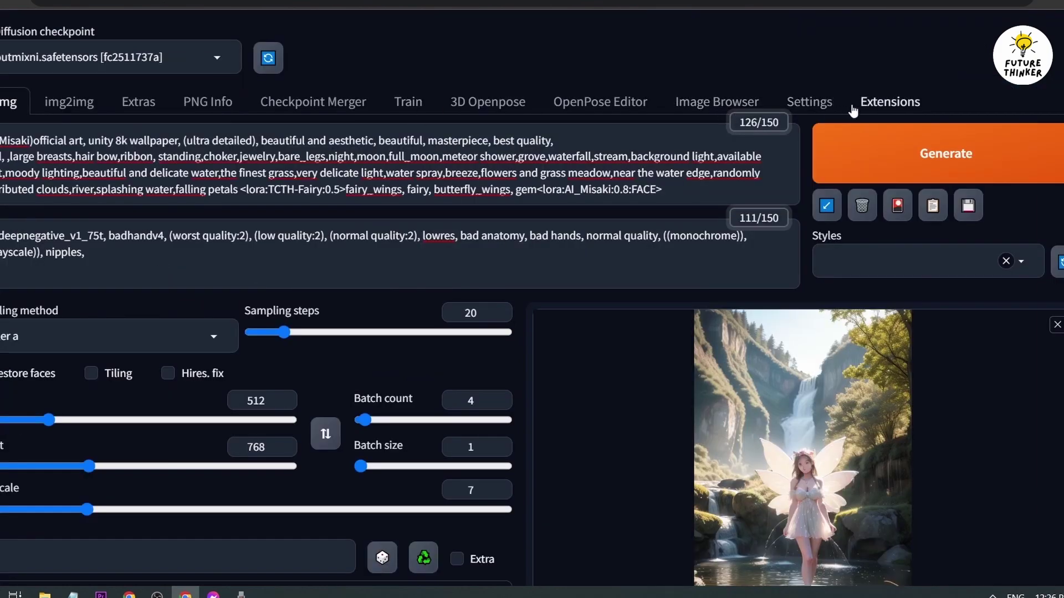
{"action": "scroll", "coordinate": [48, 242], "scroll_direction": "down", "scroll_amount": 7}
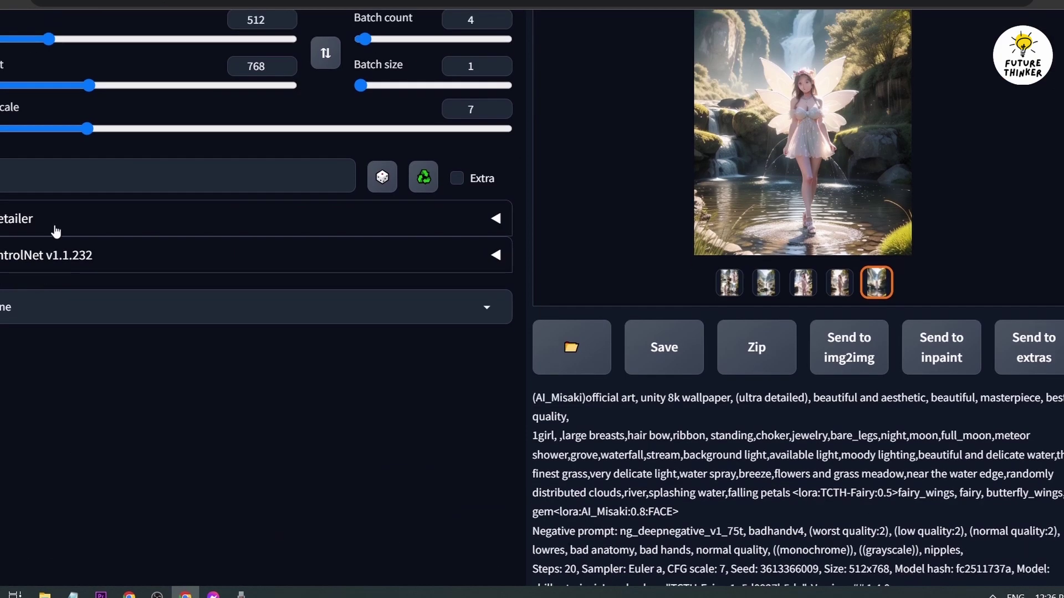
Step: Expand the ADetailer section showing the face_yolov8n.pt model and its empty prompt boxes
{"action": "left_click", "coordinate": [53, 231]}
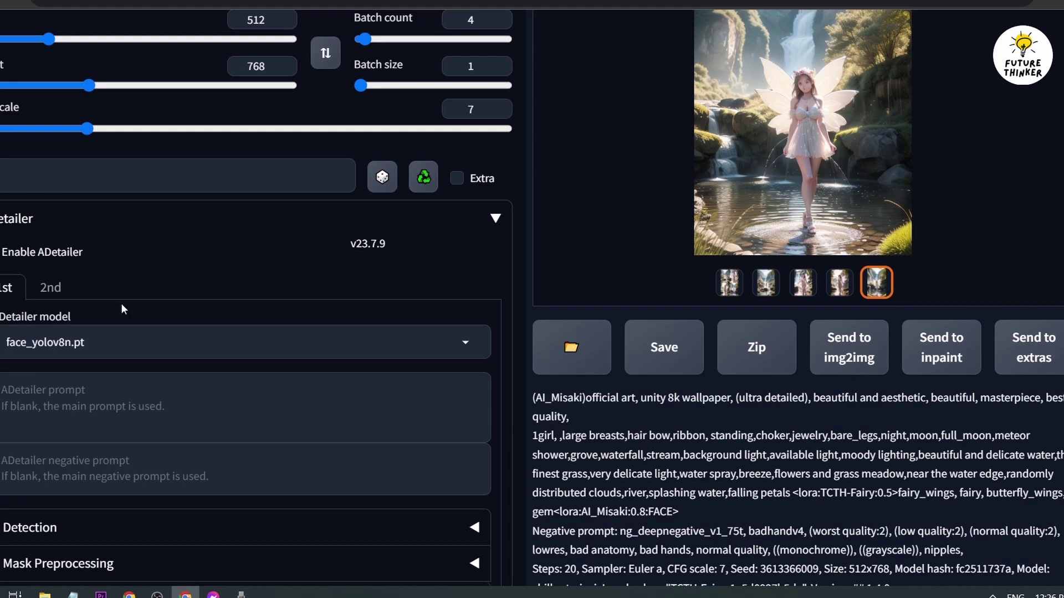
{"action": "scroll", "coordinate": [77, 412], "scroll_direction": "up", "scroll_amount": 7}
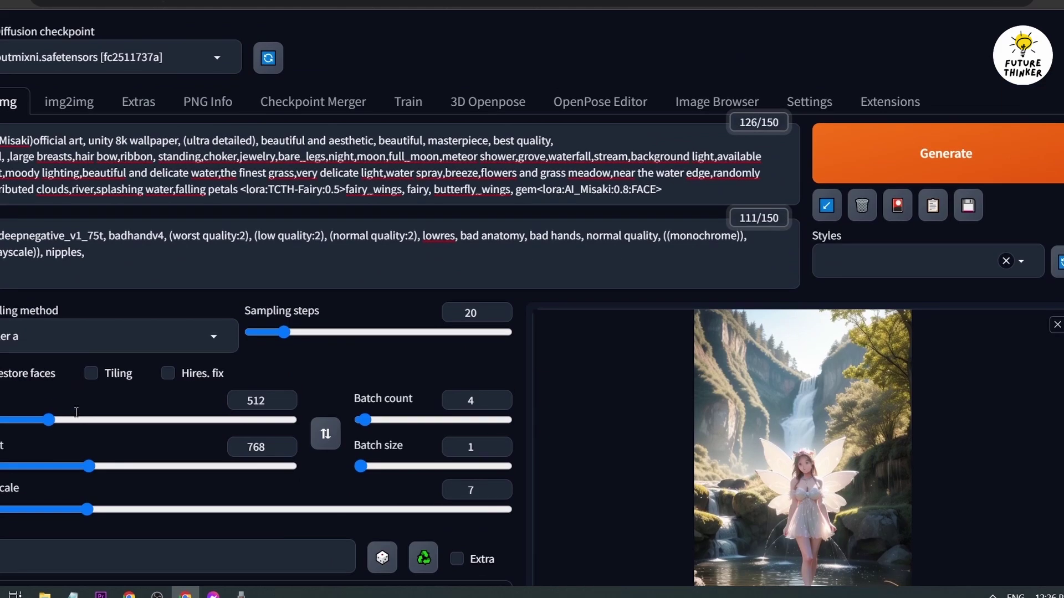
{"action": "left_click", "coordinate": [173, 188]}
{"action": "key", "text": "ctrl+a"}
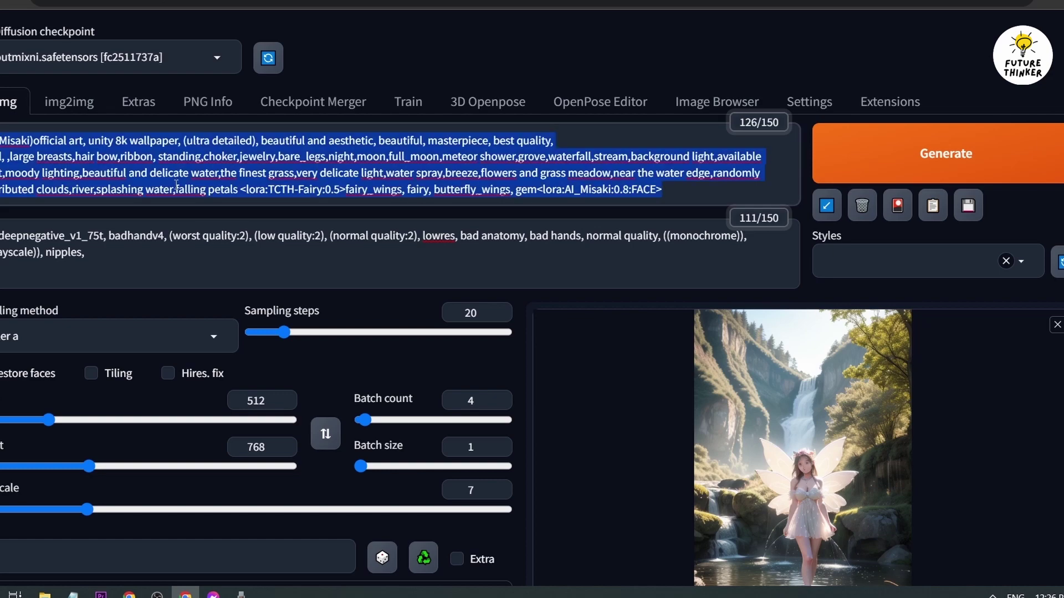
{"action": "scroll", "coordinate": [157, 192], "scroll_direction": "down", "scroll_amount": 7}
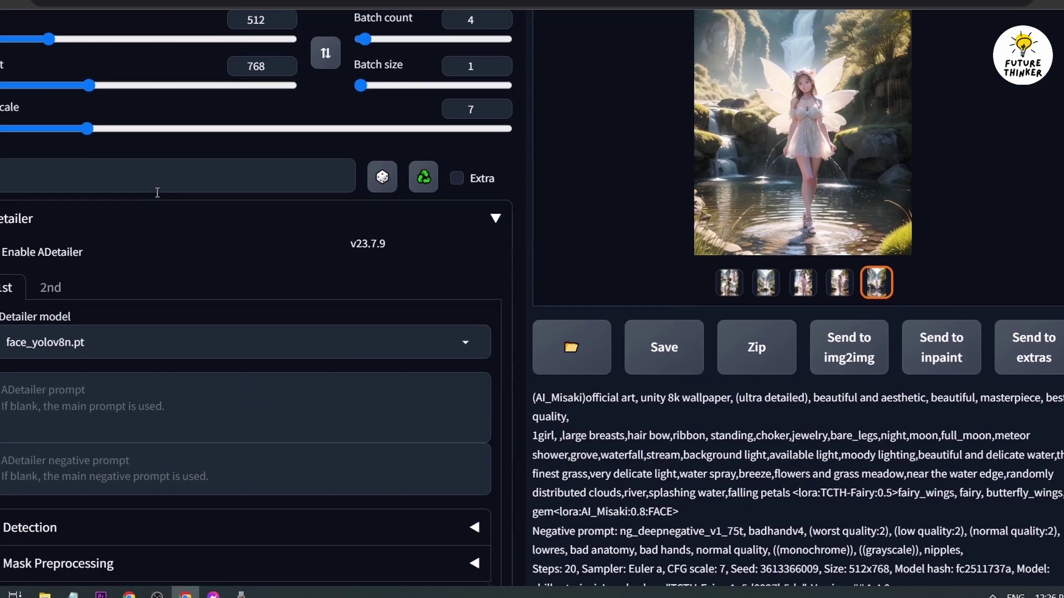
{"action": "scroll", "coordinate": [17, 367], "scroll_direction": "down", "scroll_amount": 2}
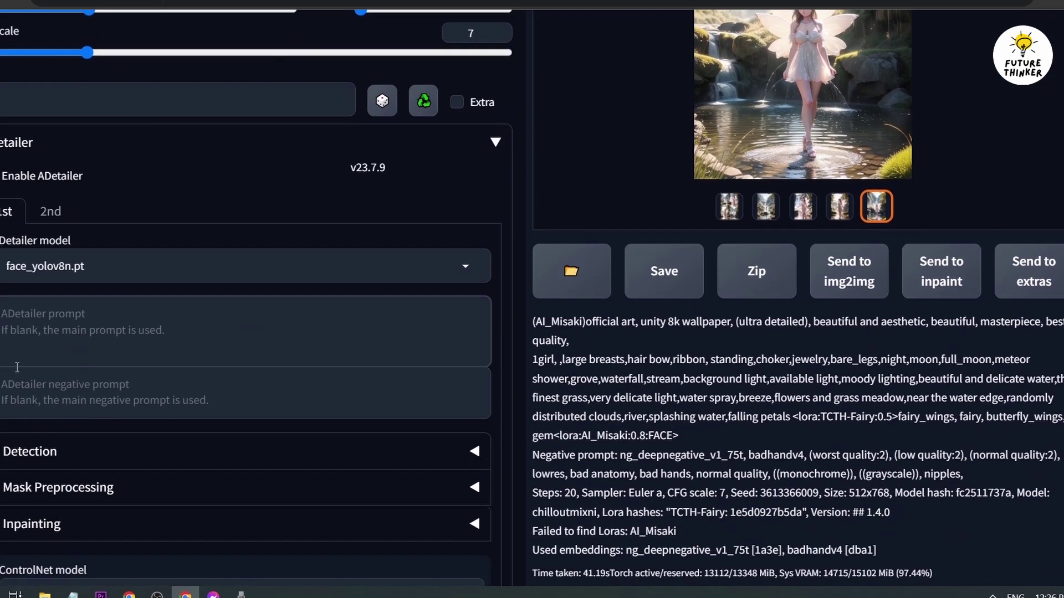
Step: Enter '(freckles:0.7), smile' in the ADetailer prompt box
{"action": "left_click", "coordinate": [218, 327]}
{"action": "type", "text": "("}
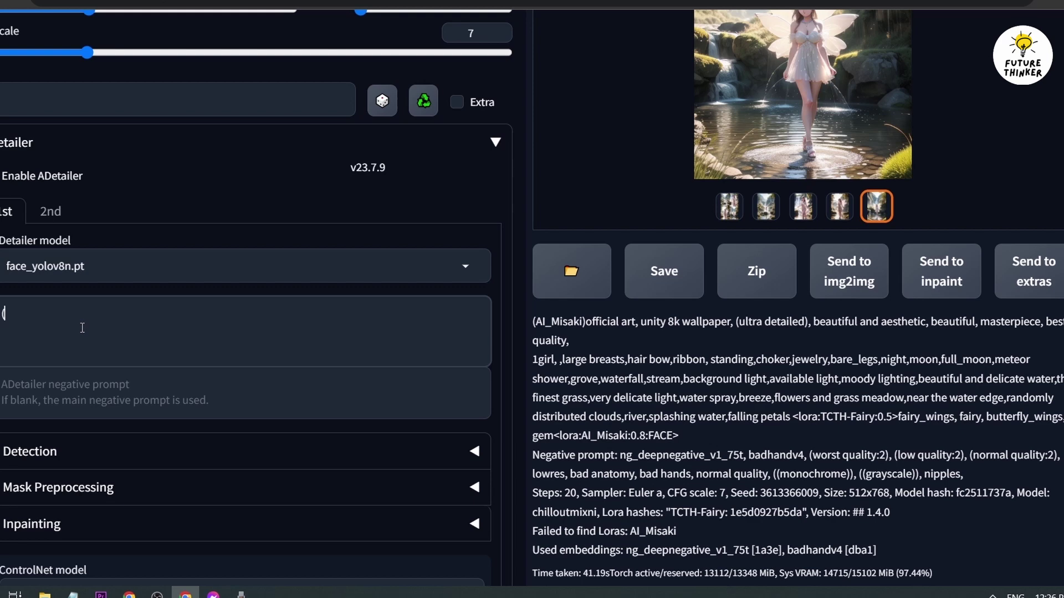
{"action": "type", "text": "freckles"}
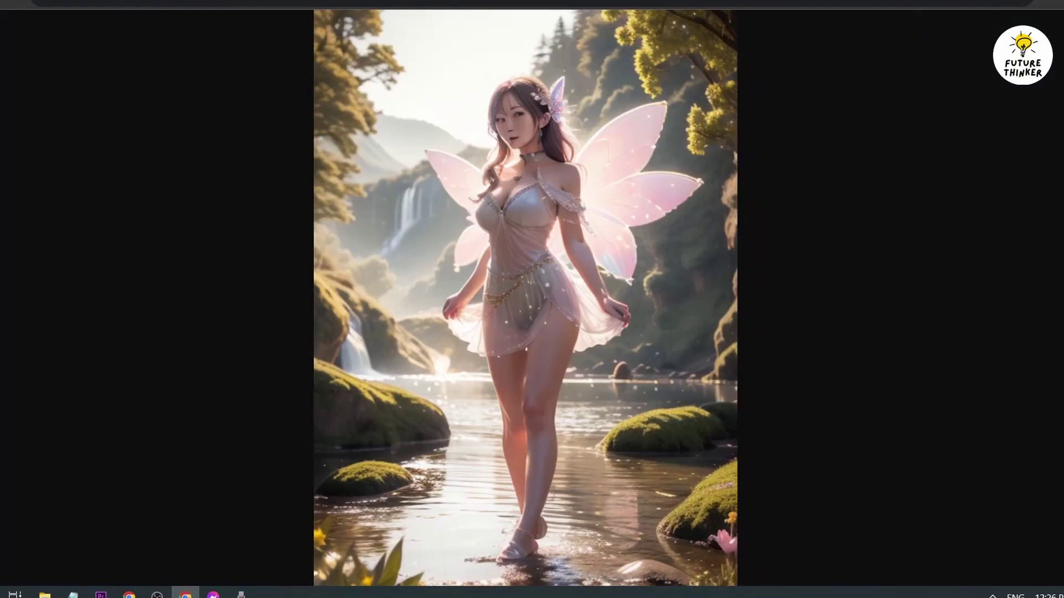
{"action": "left_click", "coordinate": [149, 272]}
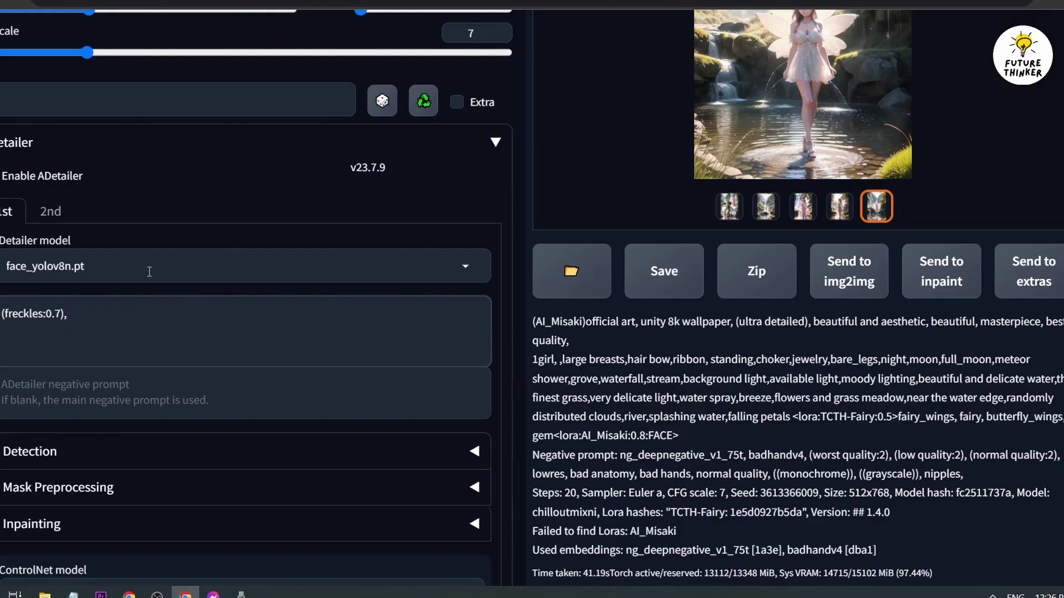
{"action": "type", "text": "smile"}
{"action": "key", "text": "ctrl+shift+Left"}
{"action": "key", "text": "ctrl+shift+Left"}
{"action": "key", "text": "ctrl+shift+Left"}
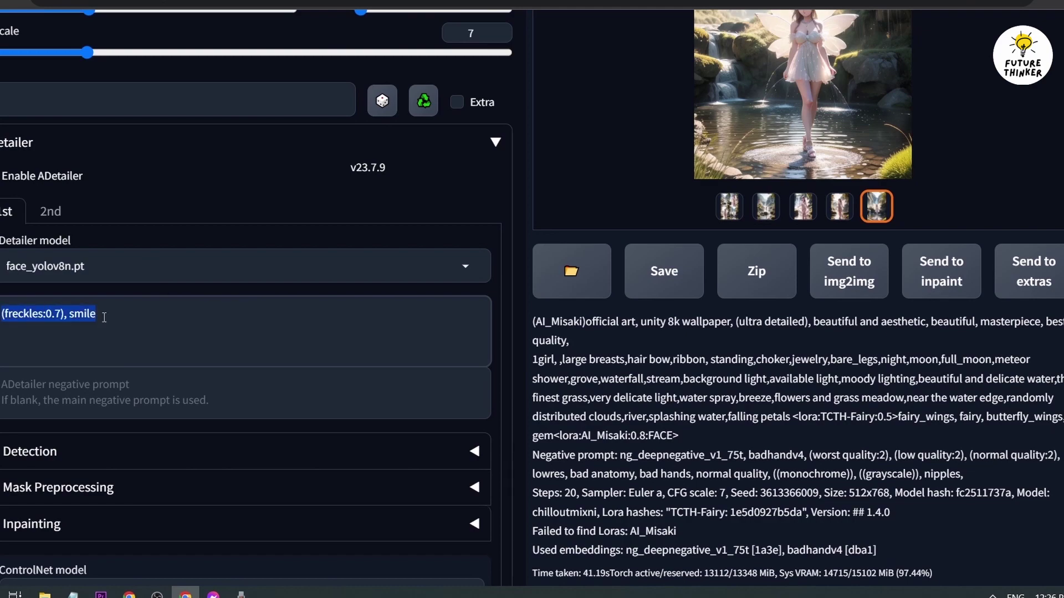
{"action": "scroll", "coordinate": [144, 299], "scroll_direction": "down", "scroll_amount": 1}
{"action": "scroll", "coordinate": [164, 282], "scroll_direction": "down", "scroll_amount": 1}
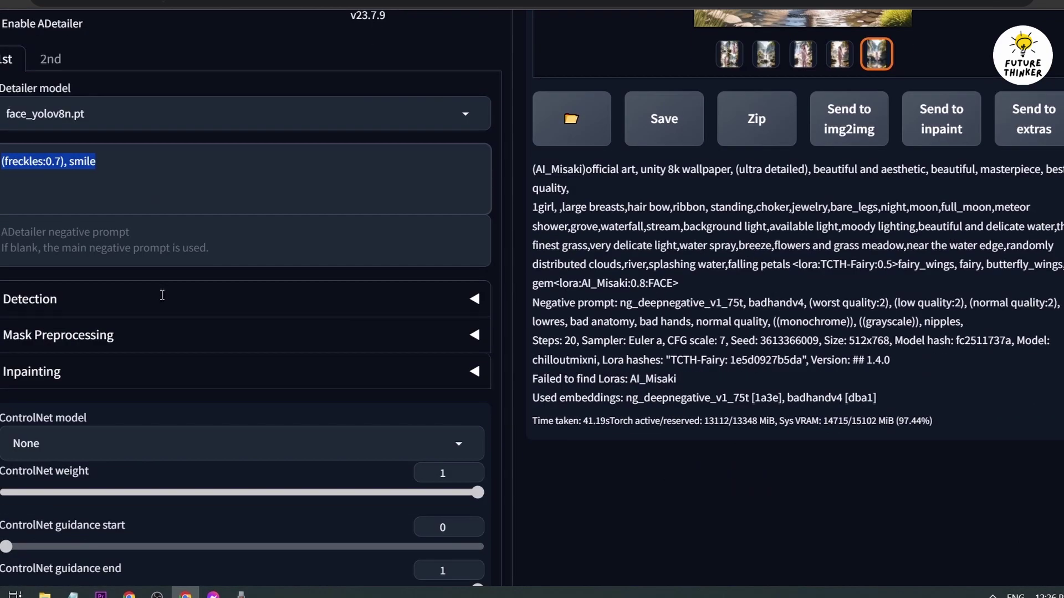
{"action": "scroll", "coordinate": [162, 302], "scroll_direction": "up", "scroll_amount": 5}
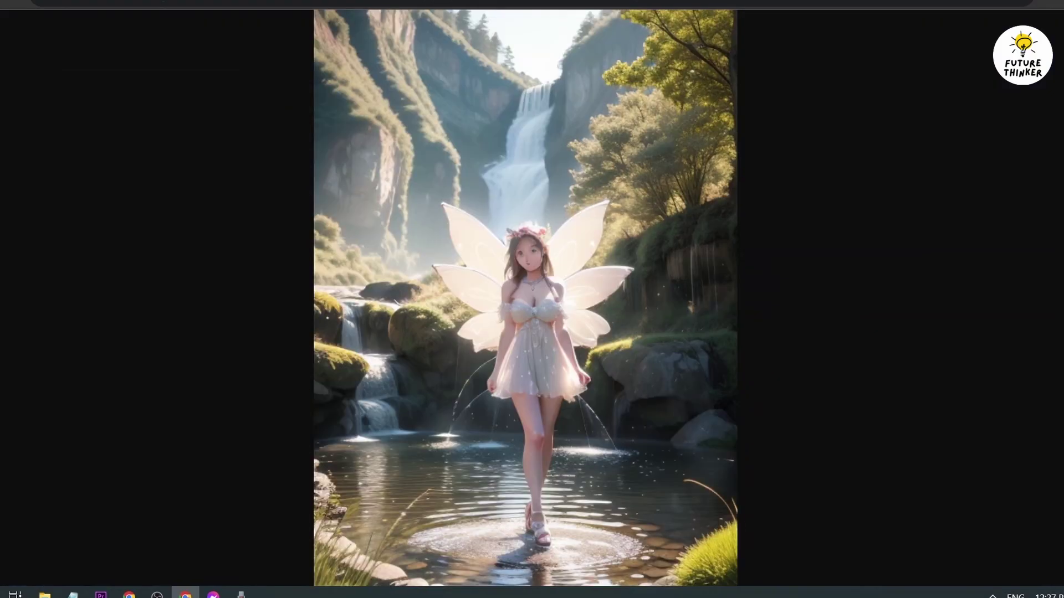
Step: Close the image viewer and generate a new batch of four with the ADetailer prompt
{"action": "left_click", "coordinate": [580, 393]}
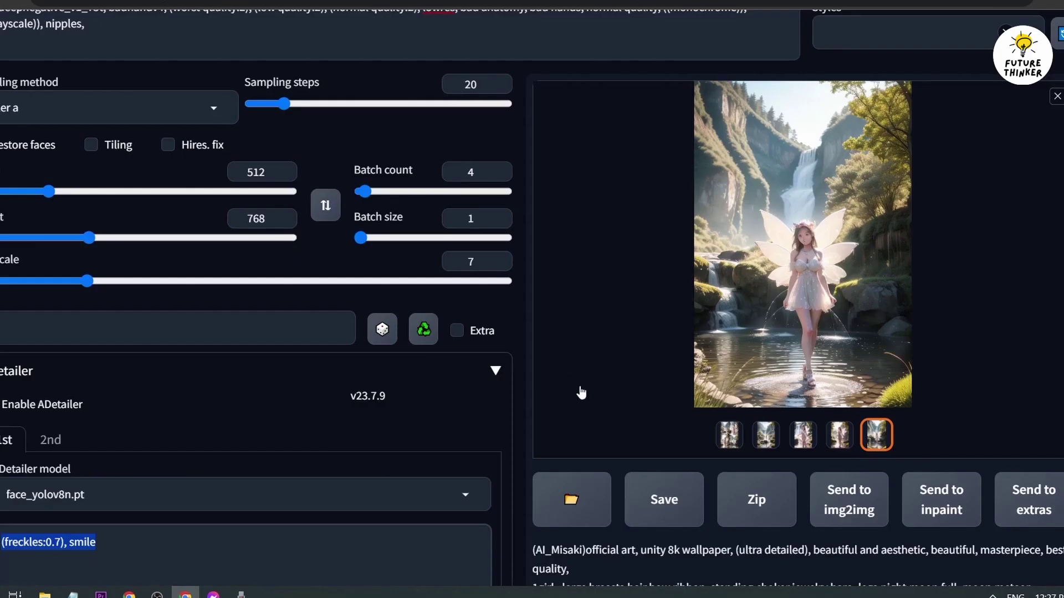
{"action": "scroll", "coordinate": [650, 308], "scroll_direction": "up", "scroll_amount": 3}
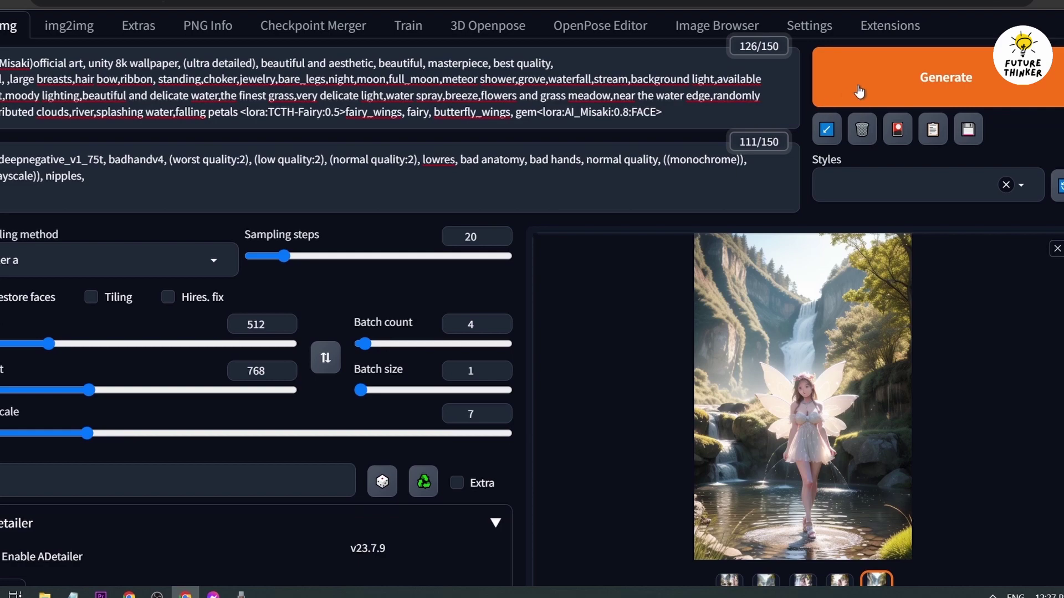
{"action": "scroll", "coordinate": [859, 92], "scroll_direction": "up", "scroll_amount": 2}
{"action": "left_click", "coordinate": [881, 154]}
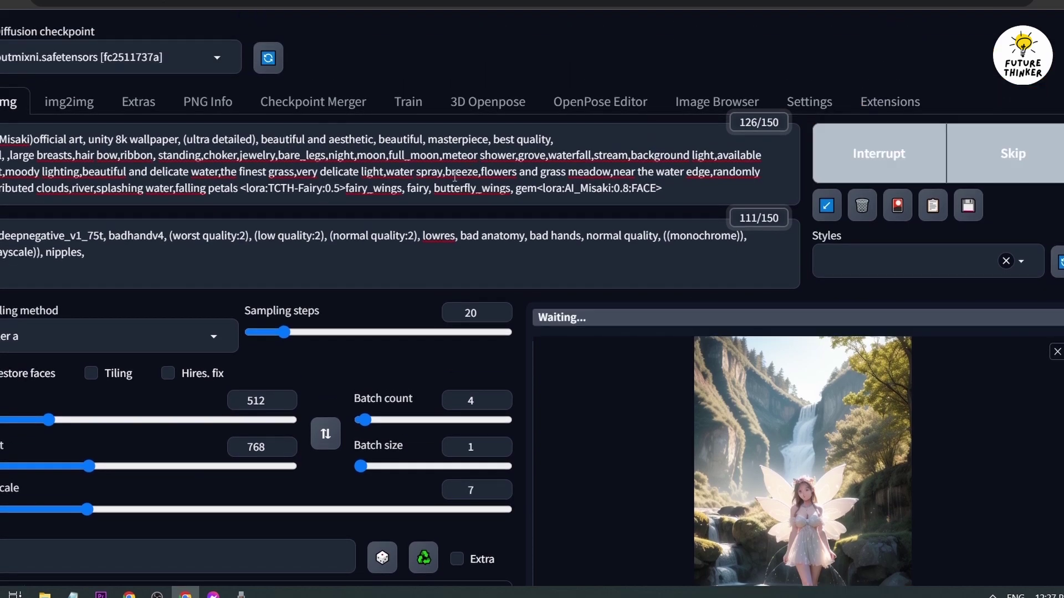
{"action": "scroll", "coordinate": [387, 222], "scroll_direction": "down", "scroll_amount": 4}
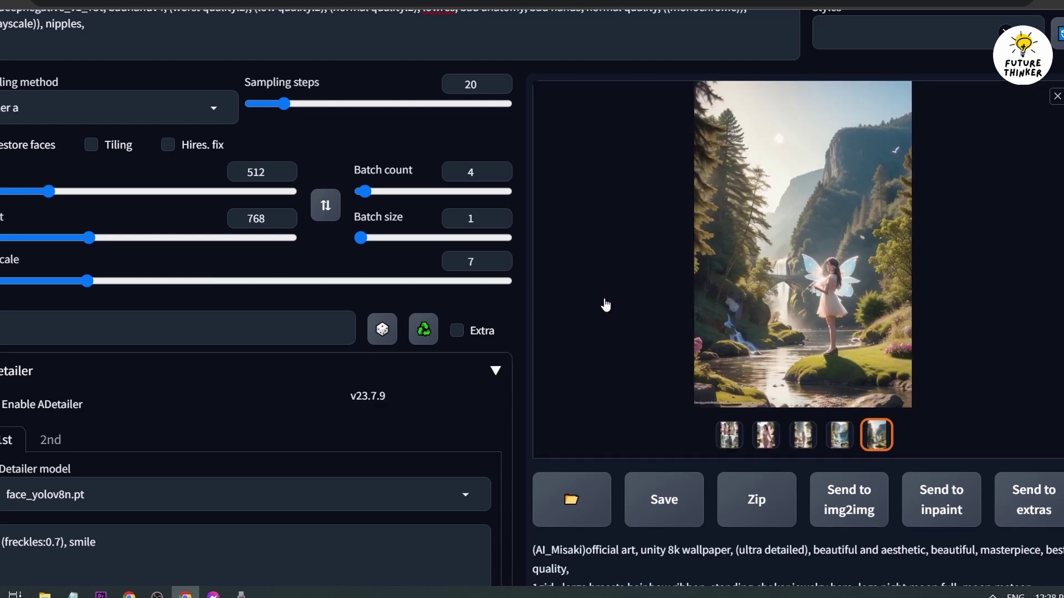
Step: Open the new results full size and inspect the smiling fairy close-up
{"action": "left_click", "coordinate": [766, 434]}
{"action": "left_click", "coordinate": [706, 214]}
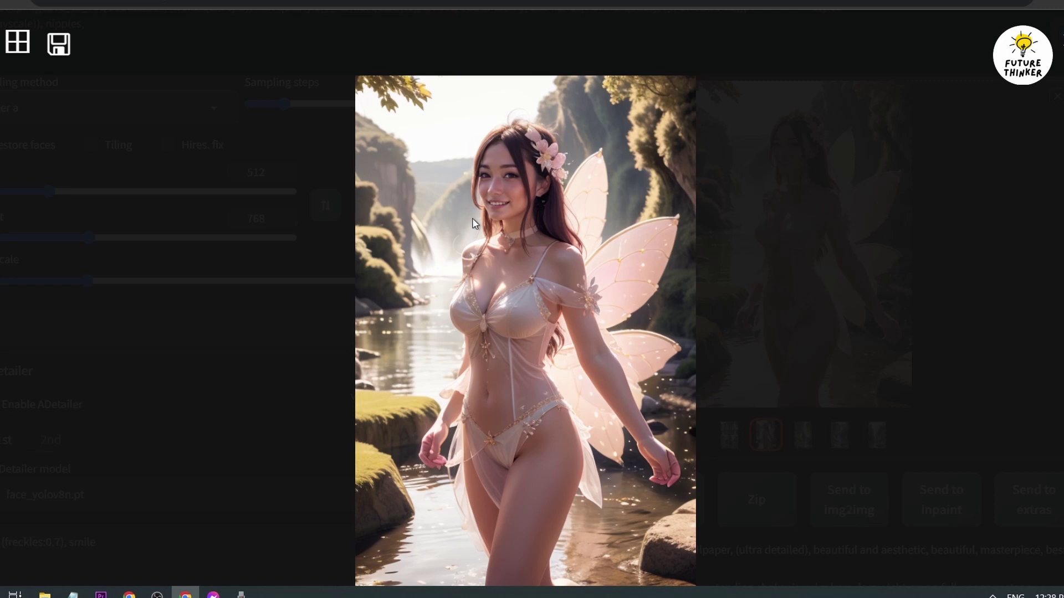
{"action": "key", "text": "Right"}
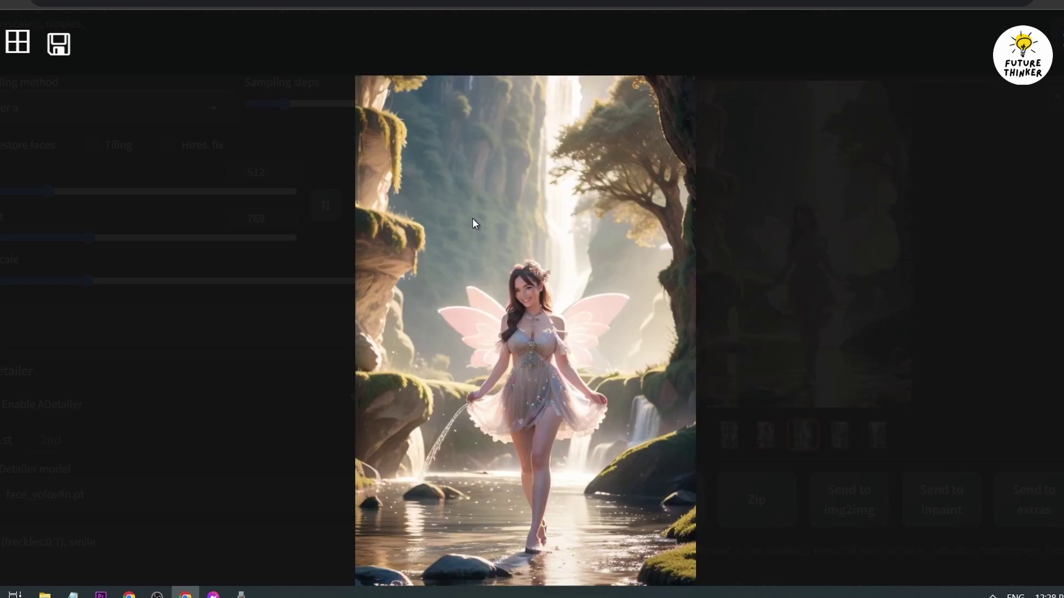
{"action": "right_click", "coordinate": [473, 218]}
{"action": "left_click", "coordinate": [491, 238]}
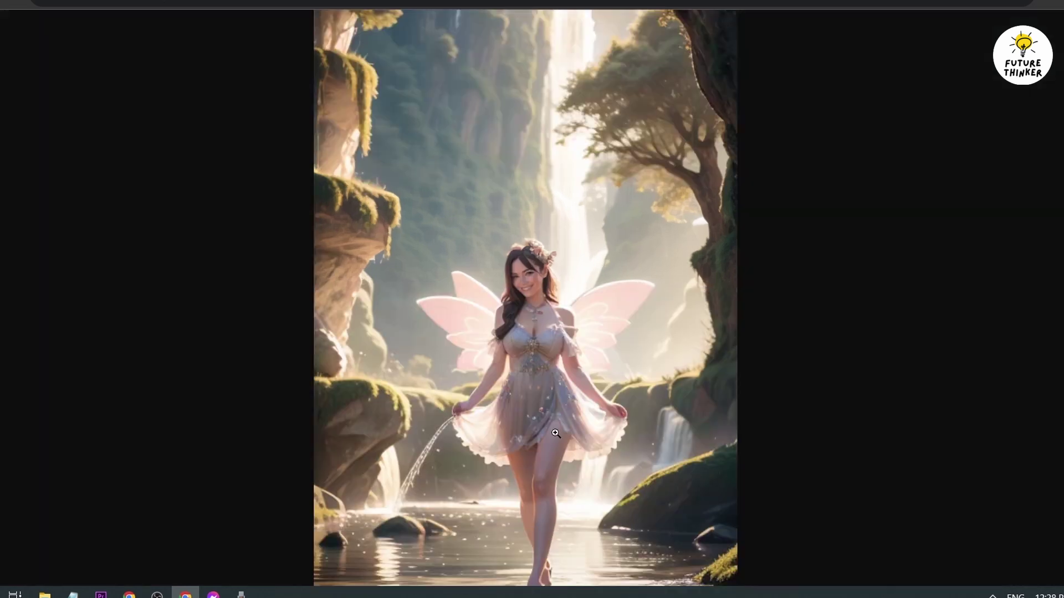
{"action": "scroll", "coordinate": [556, 433], "scroll_direction": "up", "scroll_amount": 6}
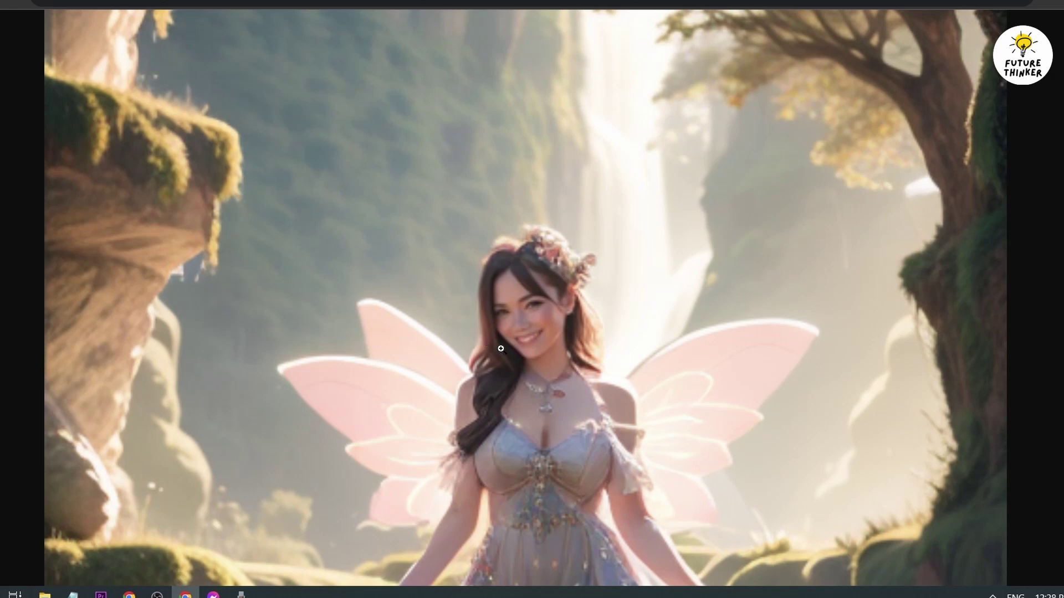
{"action": "scroll", "coordinate": [502, 350], "scroll_direction": "down", "scroll_amount": 2}
{"action": "scroll", "coordinate": [486, 189], "scroll_direction": "down", "scroll_amount": 1}
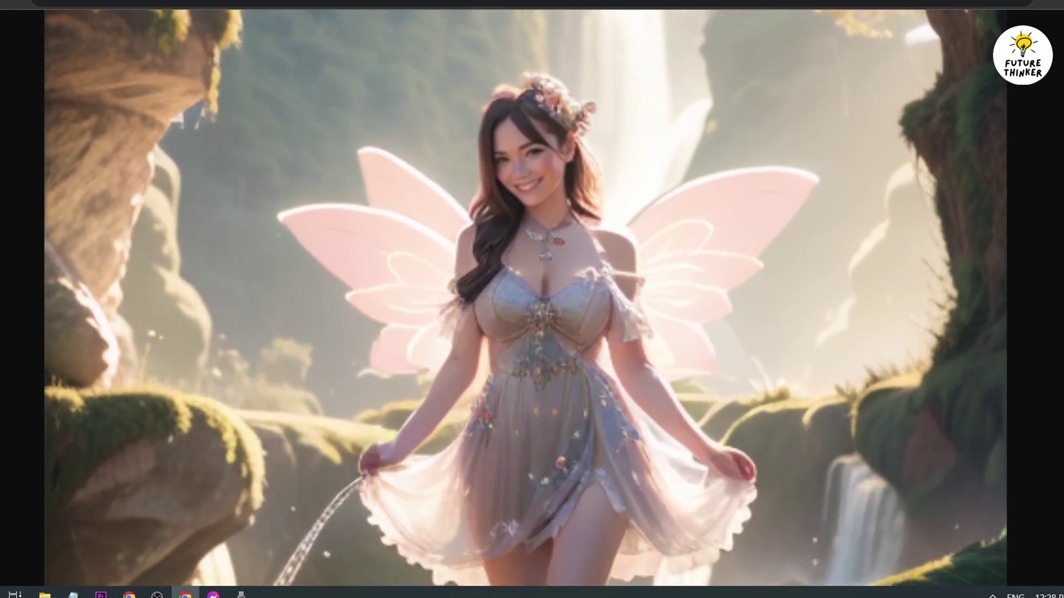
{"action": "key", "text": "ctrl+Tab"}
{"action": "key", "text": "Right"}
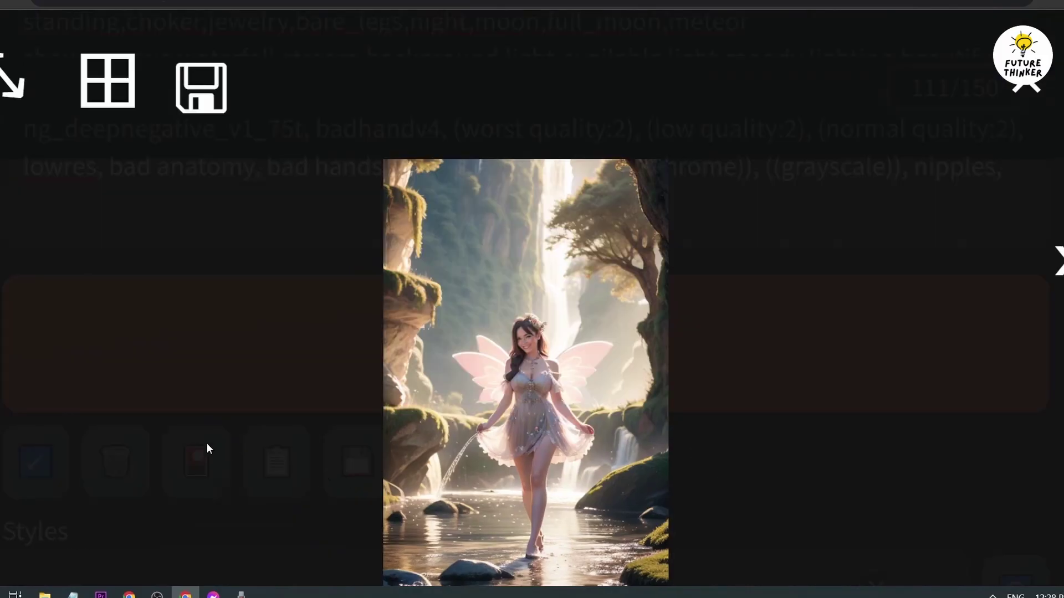
Step: Close the viewer, zoom the page out, and check the ADetailer 'smile' prompt
{"action": "left_click", "coordinate": [285, 299]}
{"action": "key", "text": "ctrl+minus"}
{"action": "scroll", "coordinate": [284, 297], "scroll_direction": "down", "scroll_amount": 5}
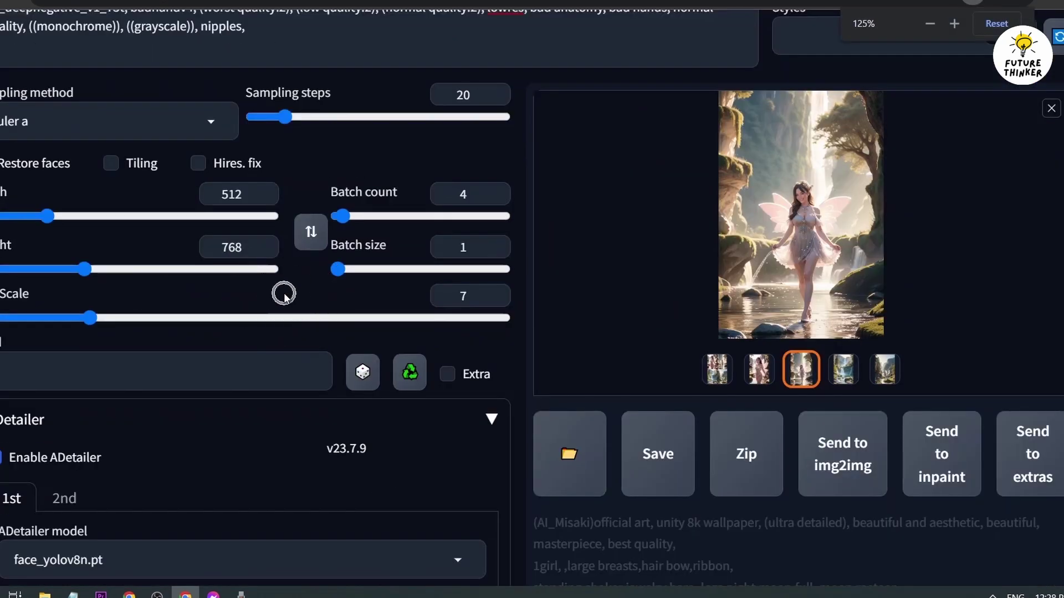
{"action": "scroll", "coordinate": [285, 294], "scroll_direction": "down", "scroll_amount": 3}
{"action": "left_click_drag", "start_coordinate": [86, 386], "coordinate": [150, 389]}
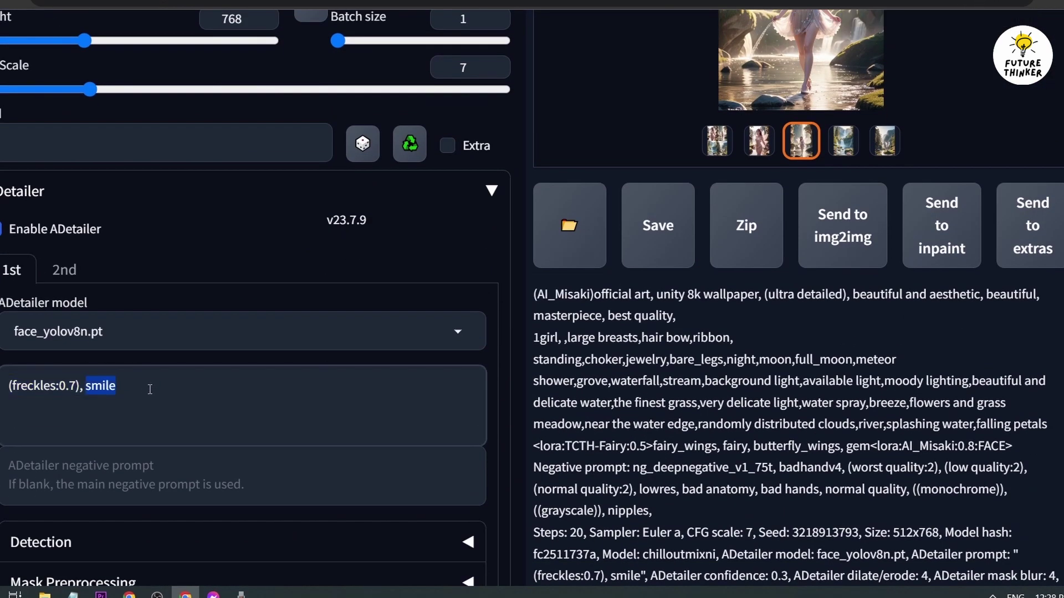
{"action": "key", "text": "ctrl+minus"}
{"action": "scroll", "coordinate": [907, 416], "scroll_direction": "up", "scroll_amount": 8}
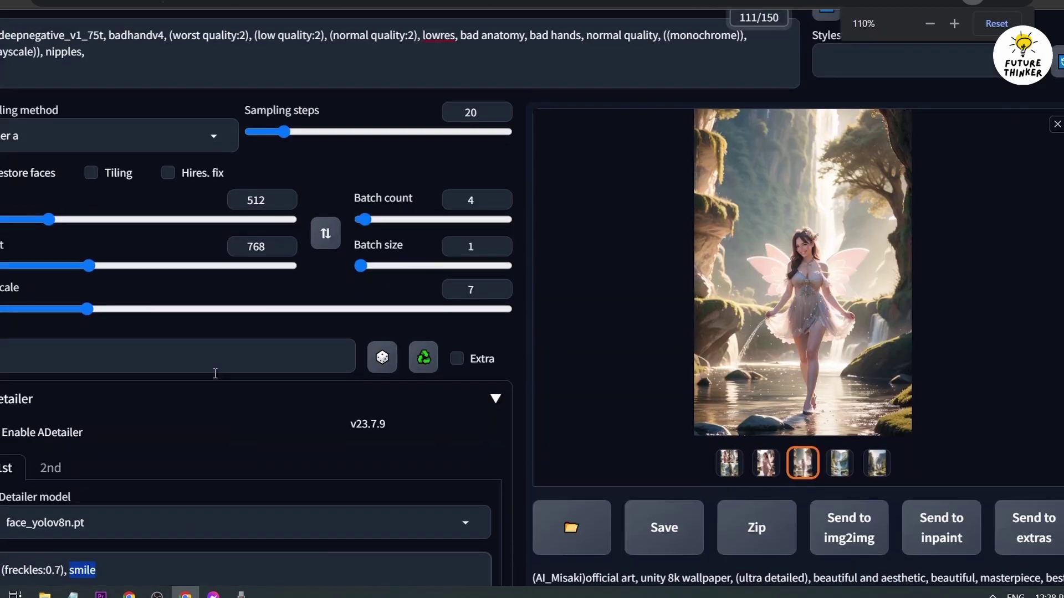
{"action": "scroll", "coordinate": [907, 416], "scroll_direction": "down", "scroll_amount": 4}
Step: Open the fourth result, the waterfall scene, full-screen and advance to the fairy-by-the-river image
{"action": "left_click", "coordinate": [840, 435]}
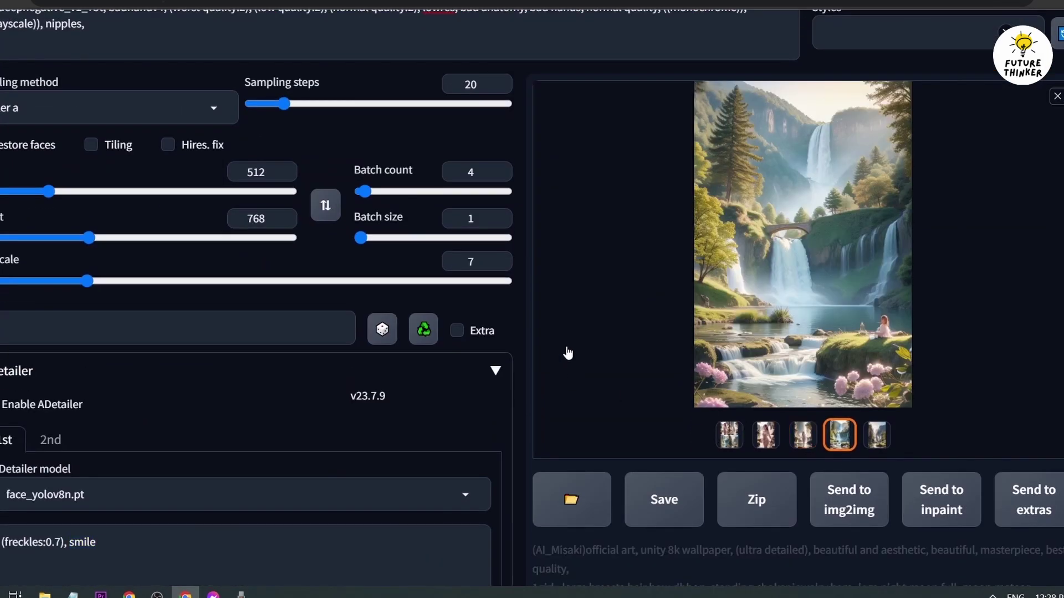
{"action": "left_click", "coordinate": [867, 346]}
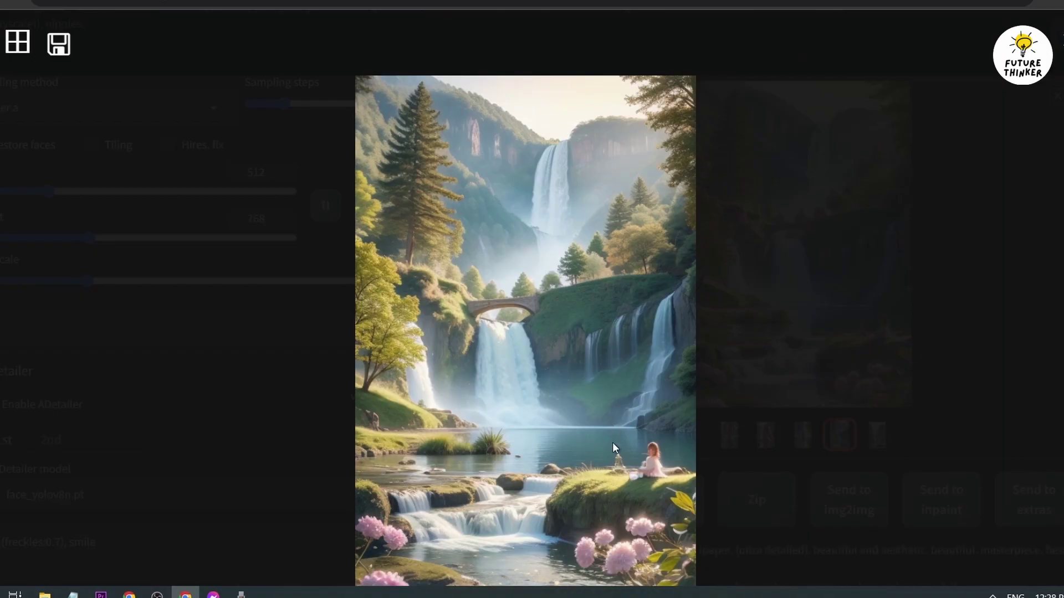
{"action": "scroll", "coordinate": [621, 443], "scroll_direction": "down", "scroll_amount": 1}
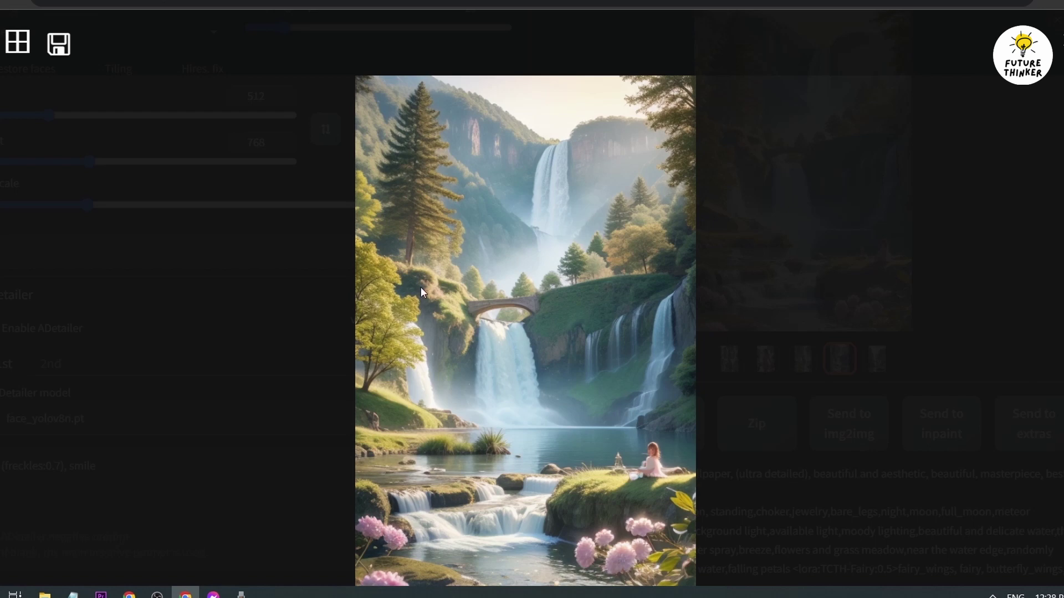
{"action": "key", "text": "Right"}
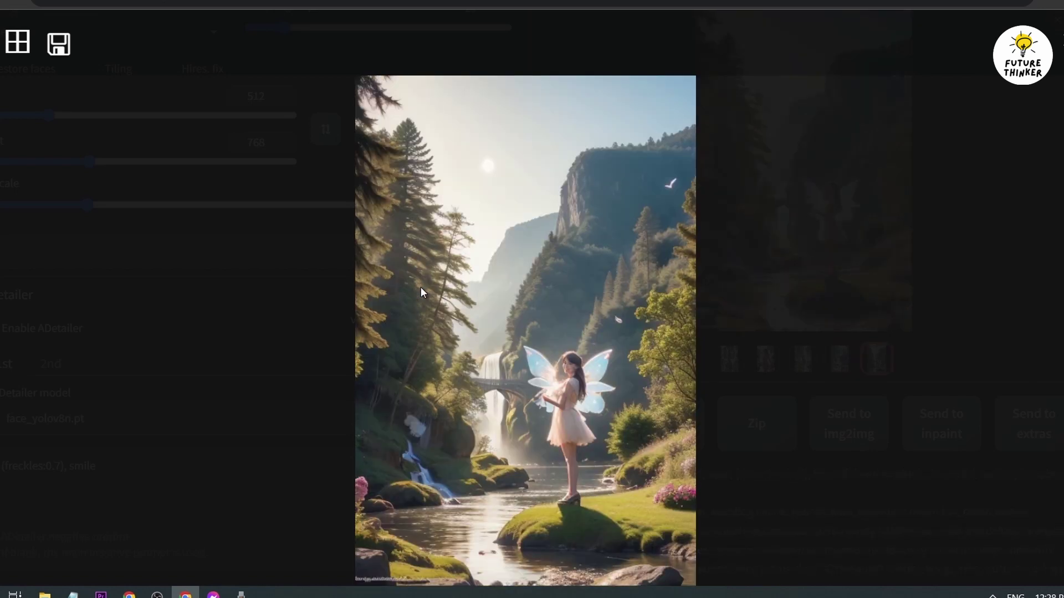
Step: Inspect the river fairy image at full resolution in its own browser tab, then close that tab
{"action": "right_click", "coordinate": [524, 305]}
{"action": "left_click", "coordinate": [557, 317]}
{"action": "key", "text": "ctrl+Tab"}
{"action": "left_click", "coordinate": [592, 454]}
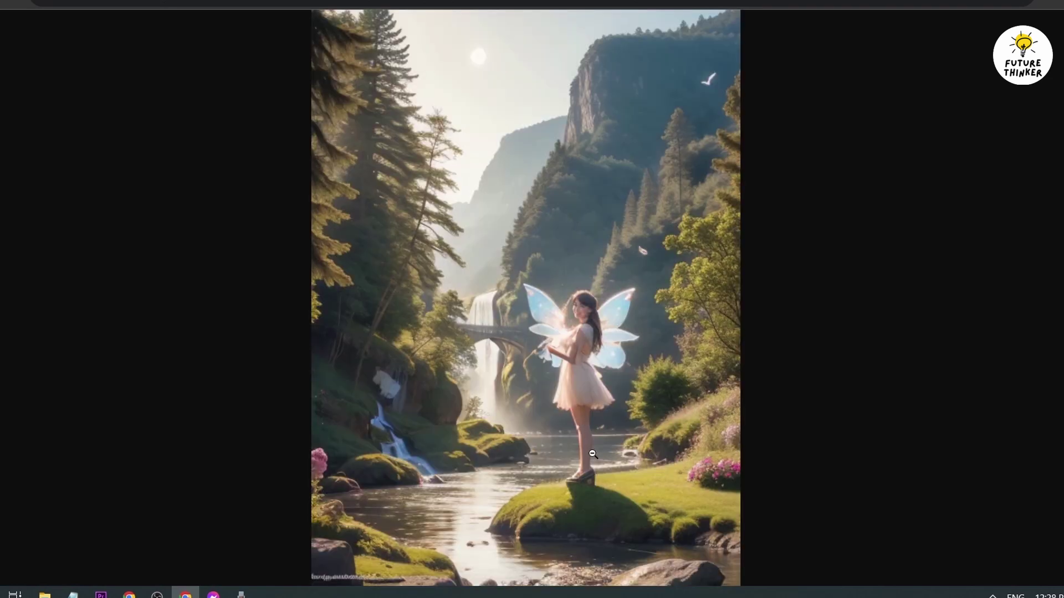
{"action": "scroll", "coordinate": [589, 452], "scroll_direction": "up", "scroll_amount": 3, "text": "ctrl"}
{"action": "scroll", "coordinate": [589, 451], "scroll_direction": "down", "scroll_amount": 8}
{"action": "scroll", "coordinate": [681, 375], "scroll_direction": "up", "scroll_amount": 1, "text": "ctrl"}
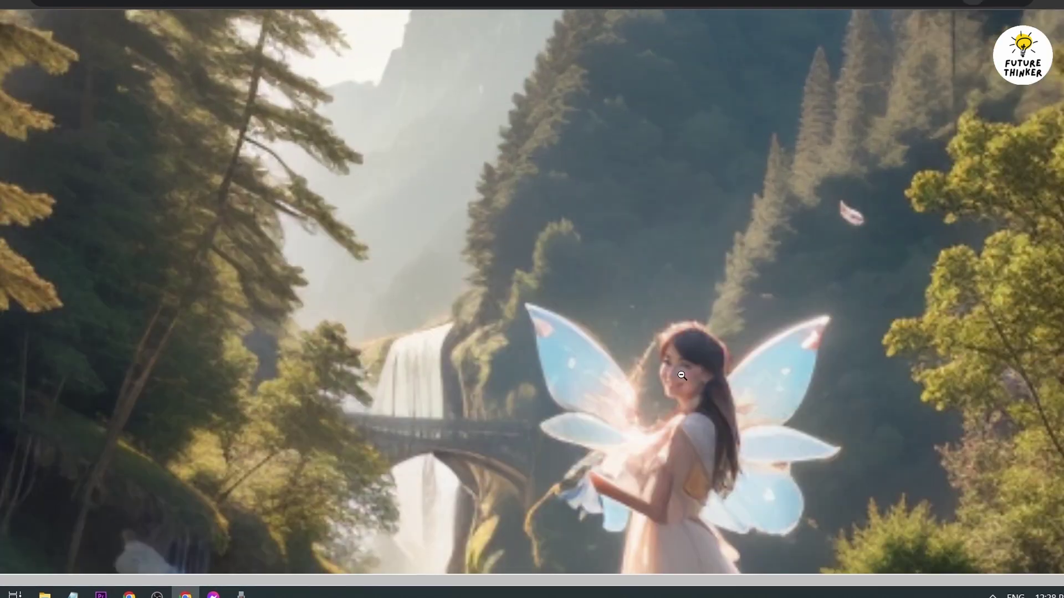
{"action": "scroll", "coordinate": [861, 413], "scroll_direction": "down", "scroll_amount": 2, "text": "ctrl"}
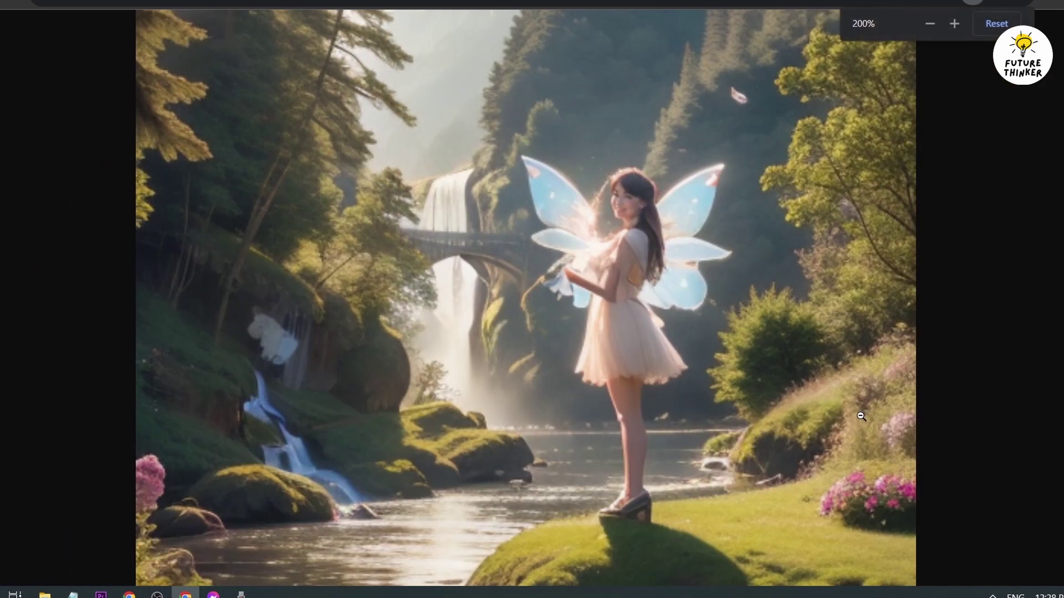
{"action": "scroll", "coordinate": [861, 416], "scroll_direction": "down", "scroll_amount": 5, "text": "ctrl"}
{"action": "key", "text": "ctrl+w"}
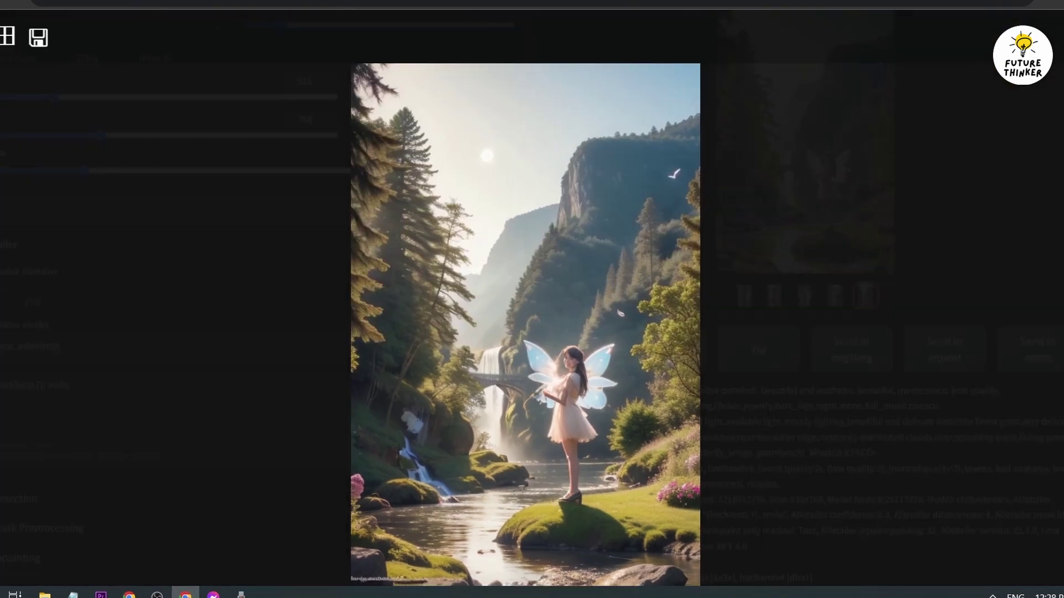
Step: Close the image viewer and step through the remaining generated fairy images
{"action": "left_click", "coordinate": [273, 231]}
{"action": "scroll", "coordinate": [272, 232], "scroll_direction": "up", "scroll_amount": 4}
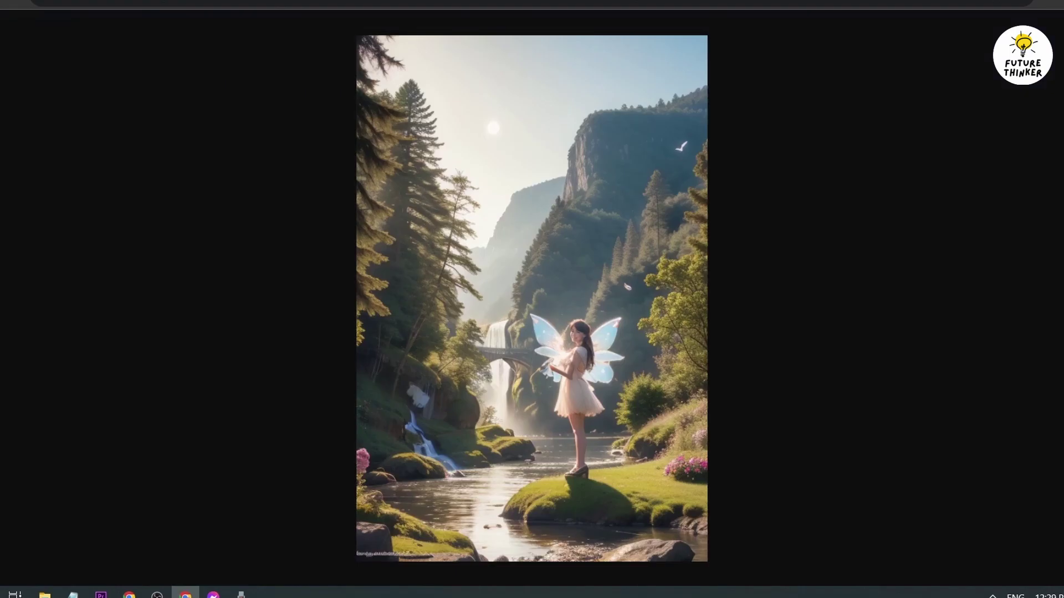
{"action": "key", "text": "Right"}
{"action": "key", "text": "Right"}
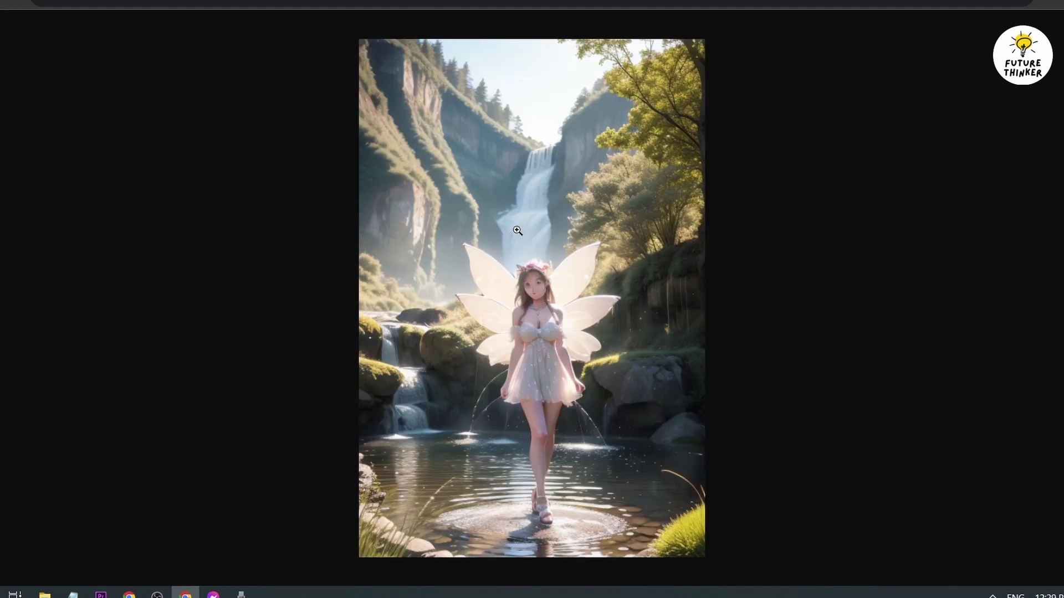
{"action": "scroll", "coordinate": [573, 295], "scroll_direction": "up", "scroll_amount": 3, "text": "ctrl"}
{"action": "scroll", "coordinate": [573, 294], "scroll_direction": "down", "scroll_amount": 3}
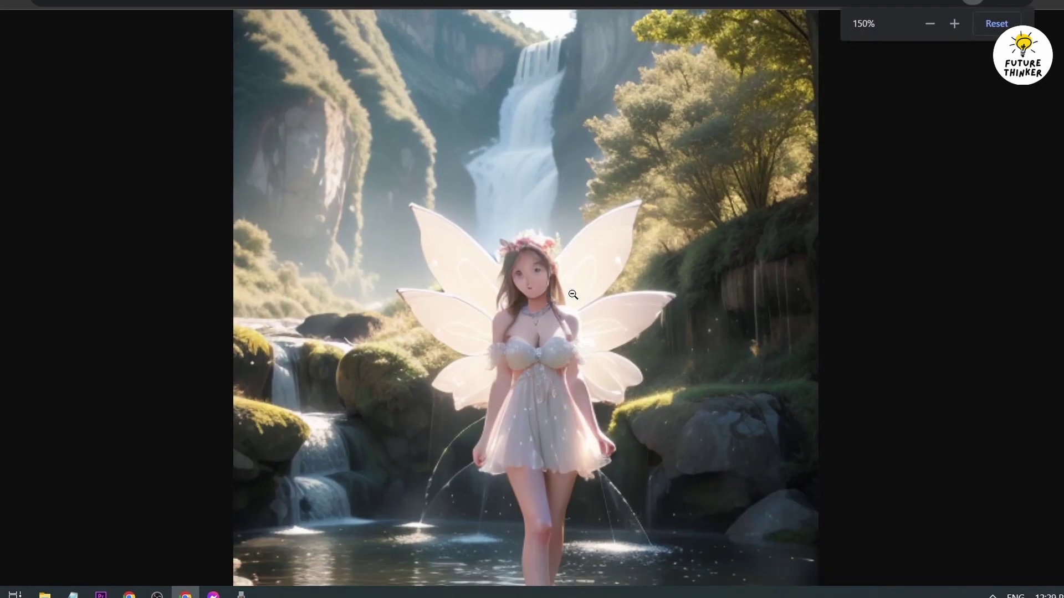
{"action": "key", "text": "Right"}
{"action": "key", "text": "Right"}
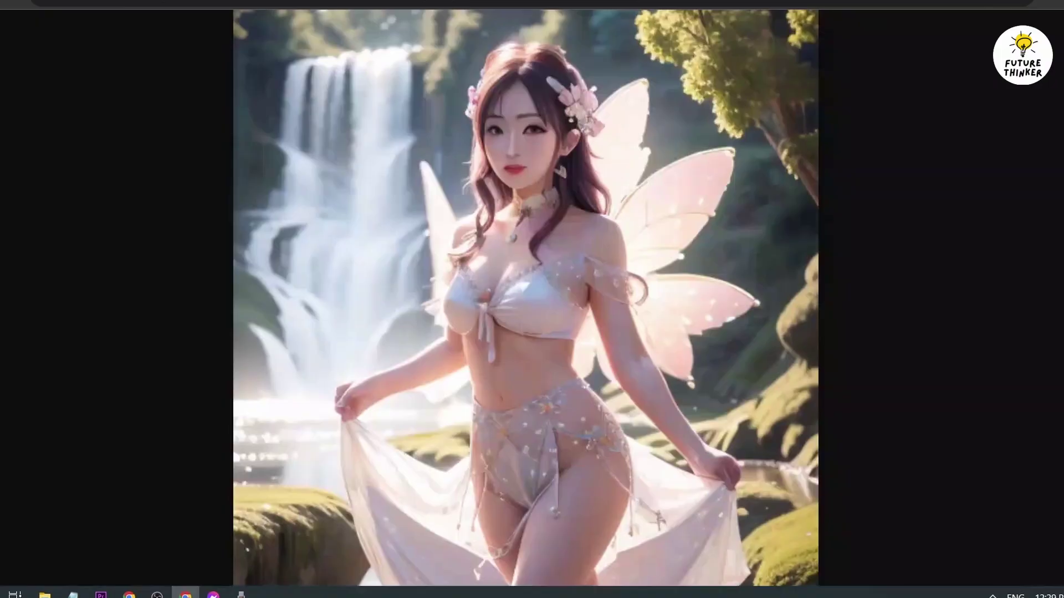
{"action": "key", "text": "Right"}
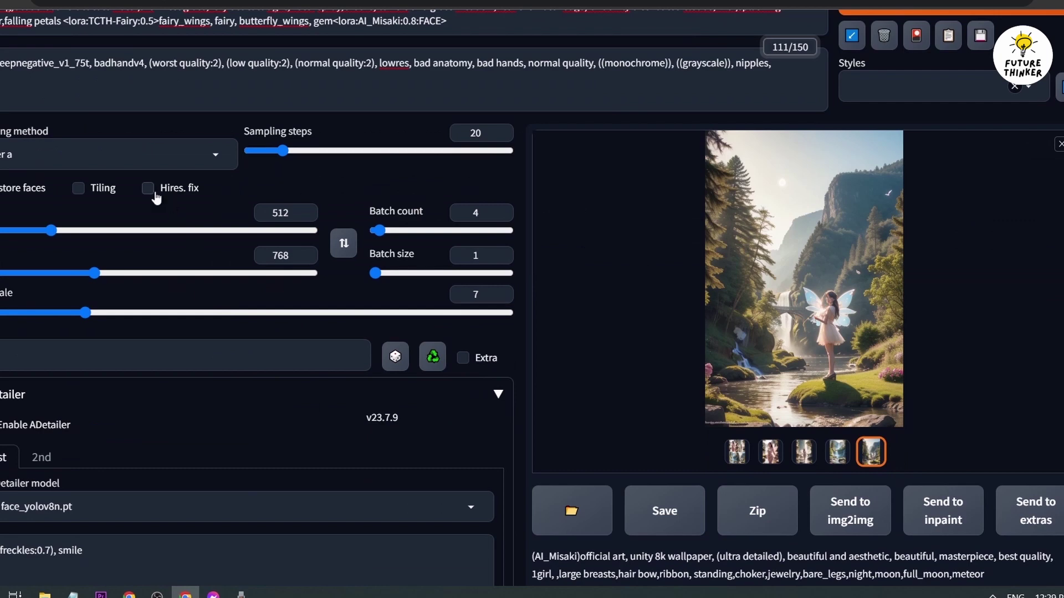
Step: Enable Hires fix and lower its denoising strength from 0.7 to 0.5
{"action": "left_click", "coordinate": [155, 192]}
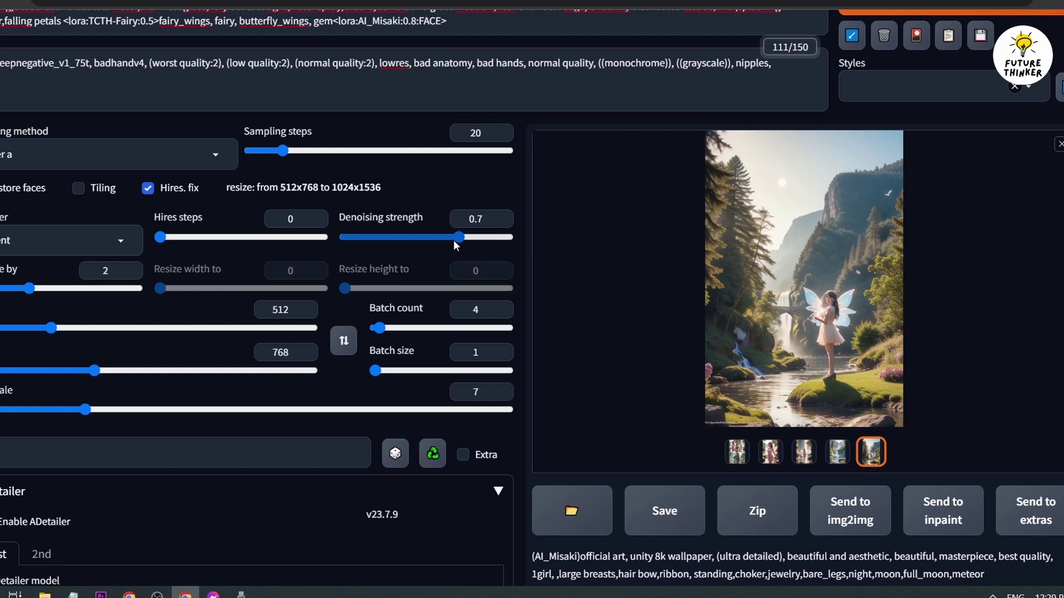
{"action": "left_click_drag", "start_coordinate": [454, 241], "coordinate": [428, 240]}
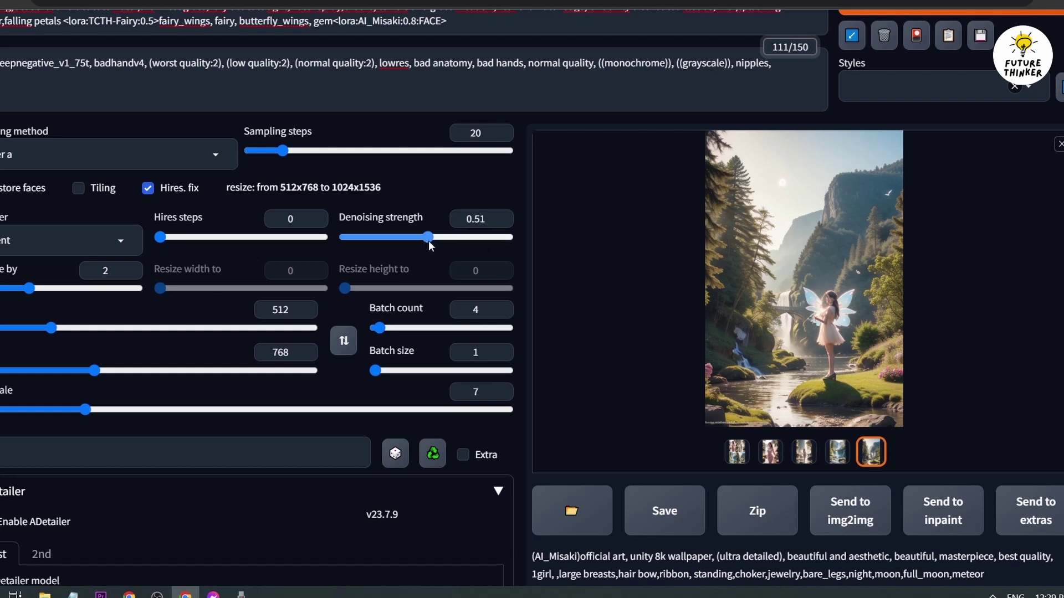
{"action": "left_click_drag", "start_coordinate": [427, 240], "coordinate": [425, 241]}
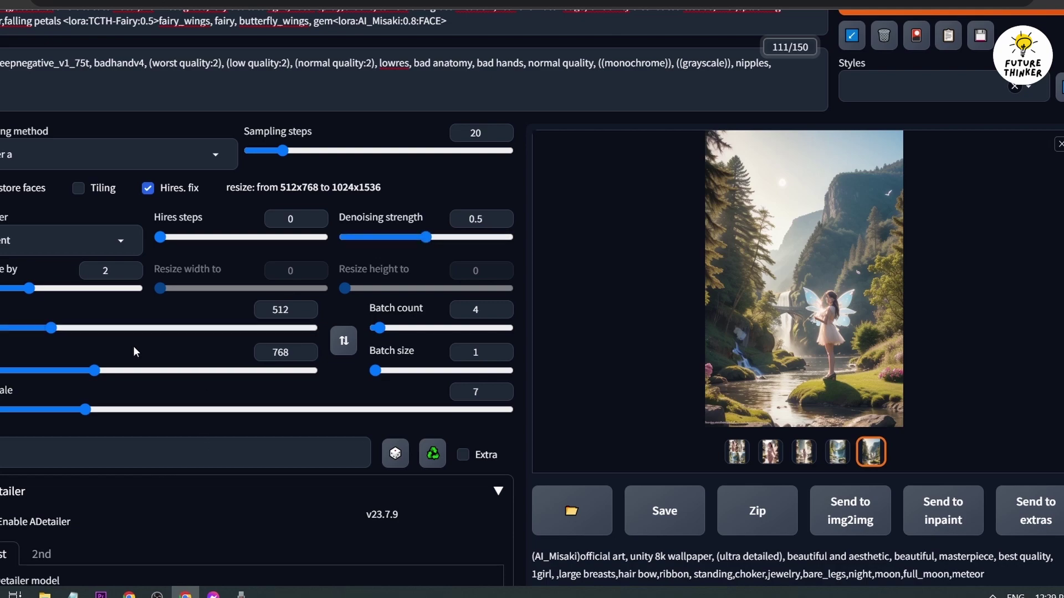
Step: Raise the batch count from 4 to 10
{"action": "scroll", "coordinate": [127, 277], "scroll_direction": "down", "scroll_amount": 3}
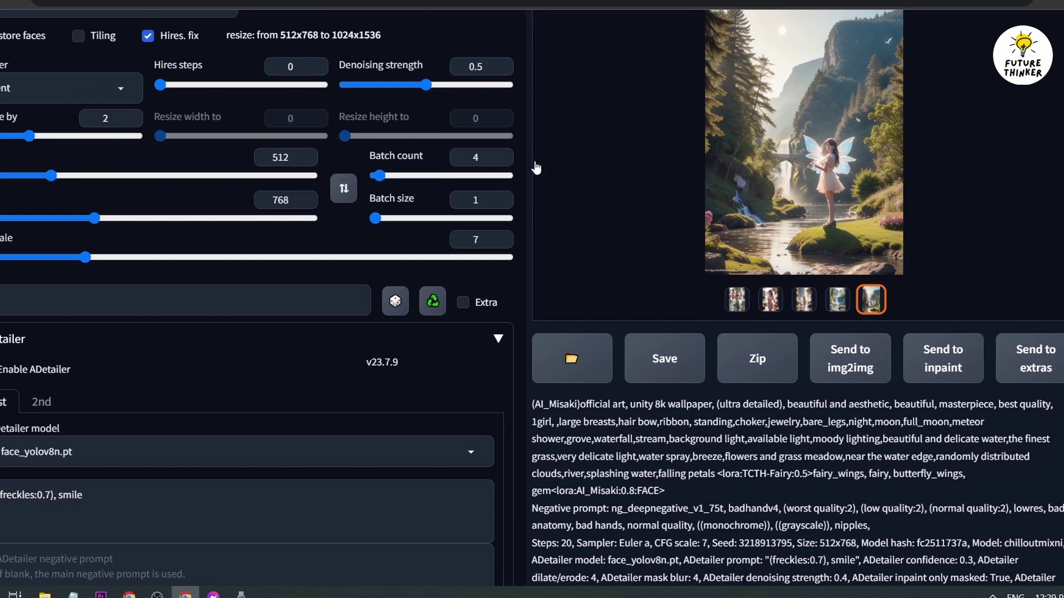
{"action": "left_click", "coordinate": [484, 160]}
{"action": "key", "text": "BackSpace"}
{"action": "type", "text": "1"}
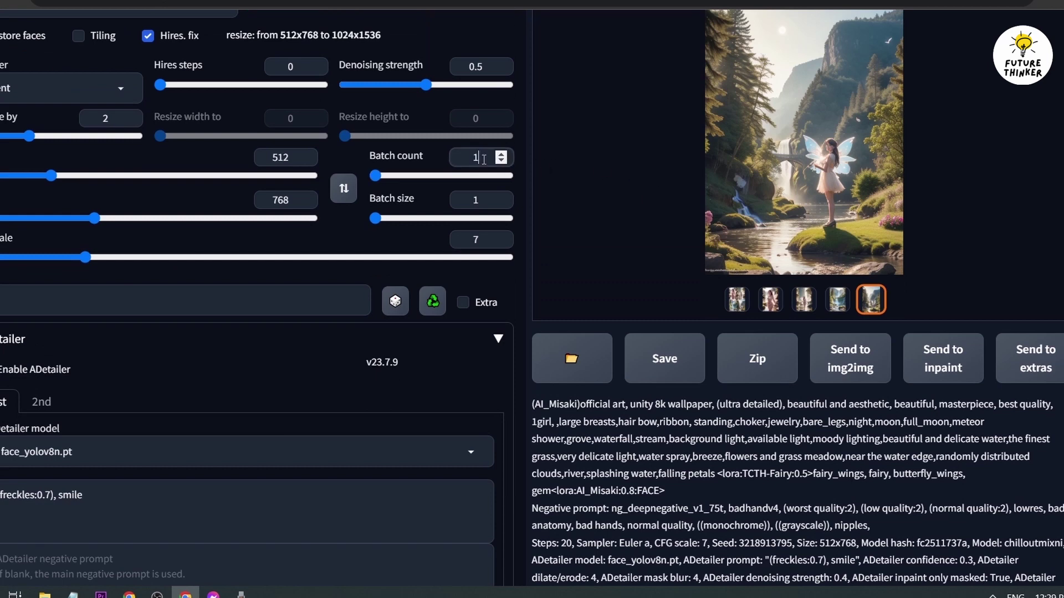
{"action": "type", "text": "0"}
{"action": "scroll", "coordinate": [56, 344], "scroll_direction": "up", "scroll_amount": 6}
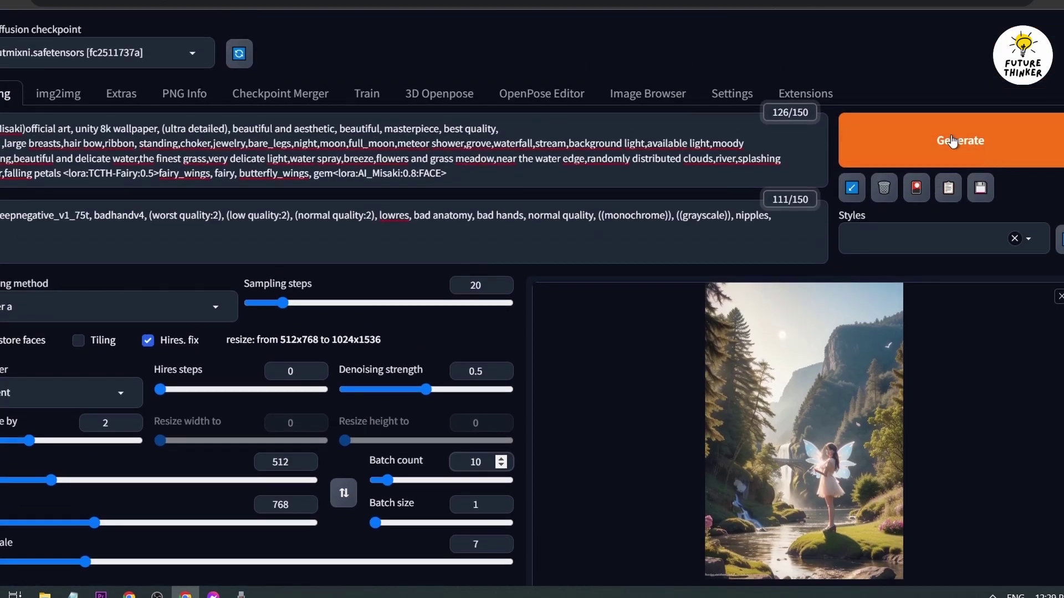
Step: Generate the batch of fairy images and open the combined grid of all ten full-screen
{"action": "left_click", "coordinate": [951, 142]}
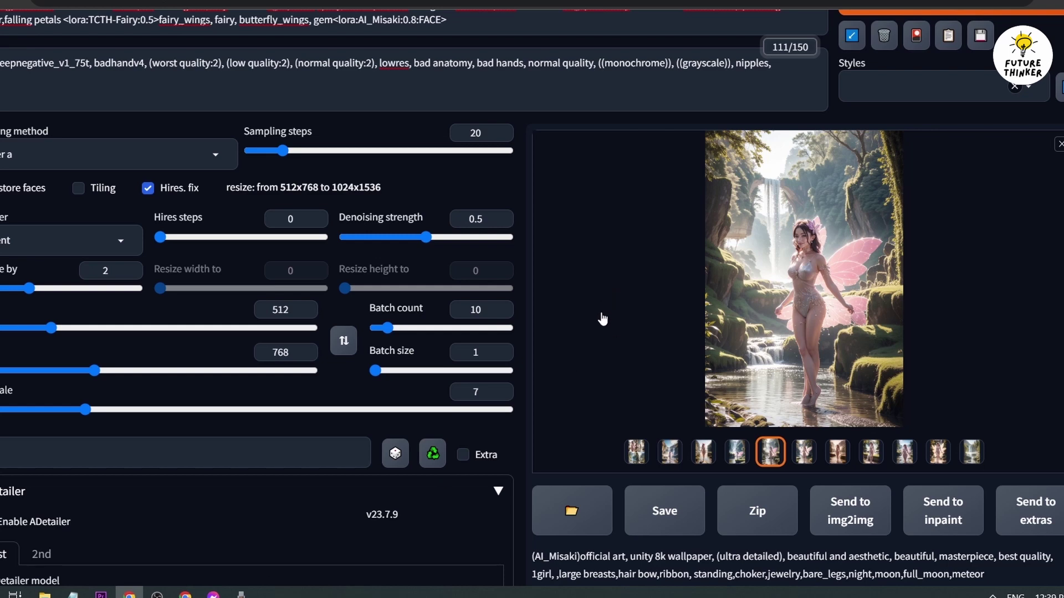
{"action": "left_click", "coordinate": [638, 453]}
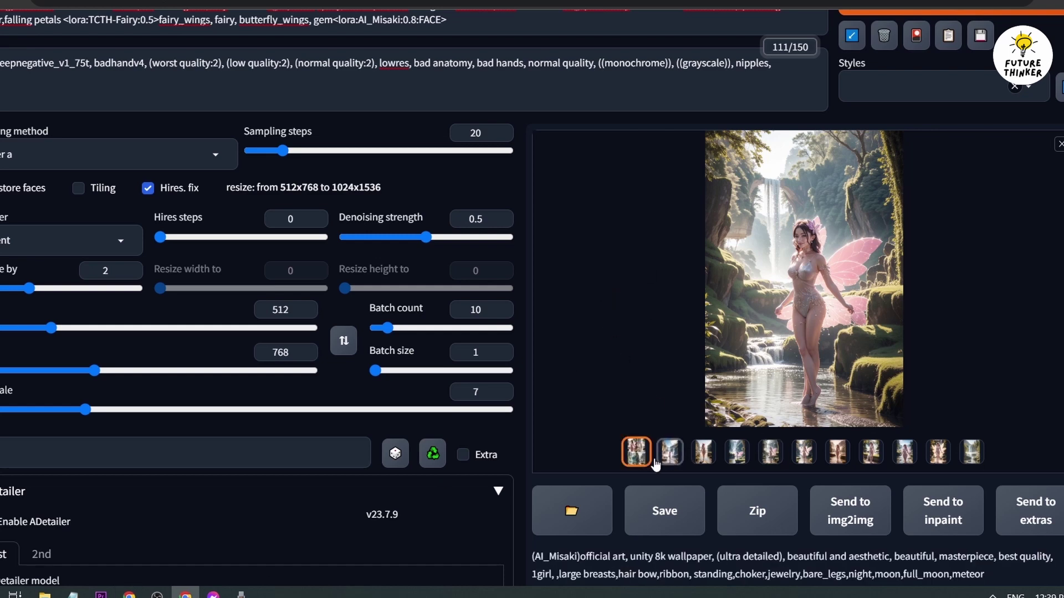
{"action": "left_click", "coordinate": [754, 340]}
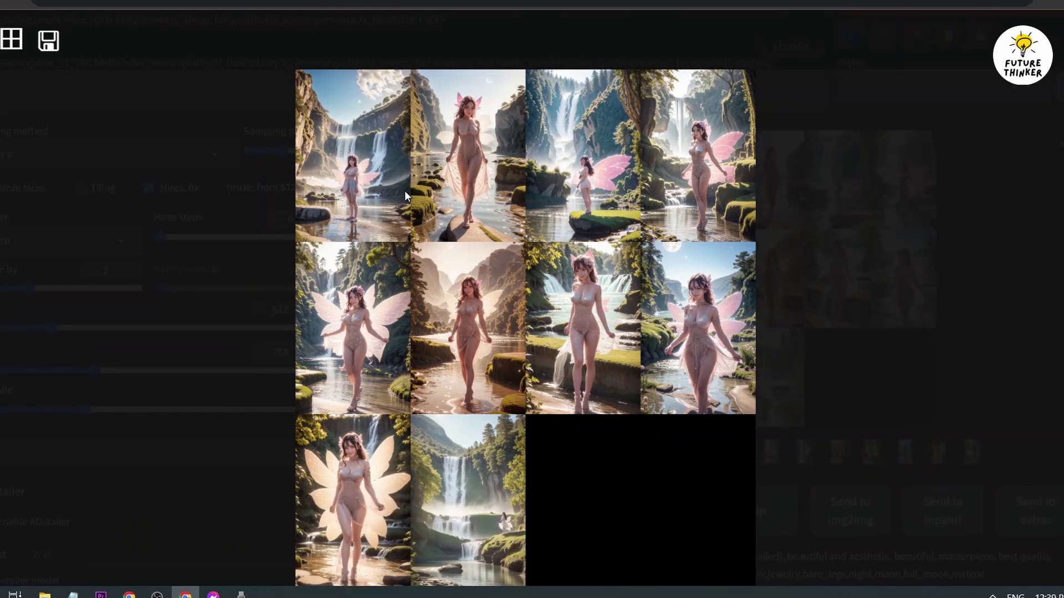
{"action": "scroll", "coordinate": [404, 191], "scroll_direction": "down", "scroll_amount": 1}
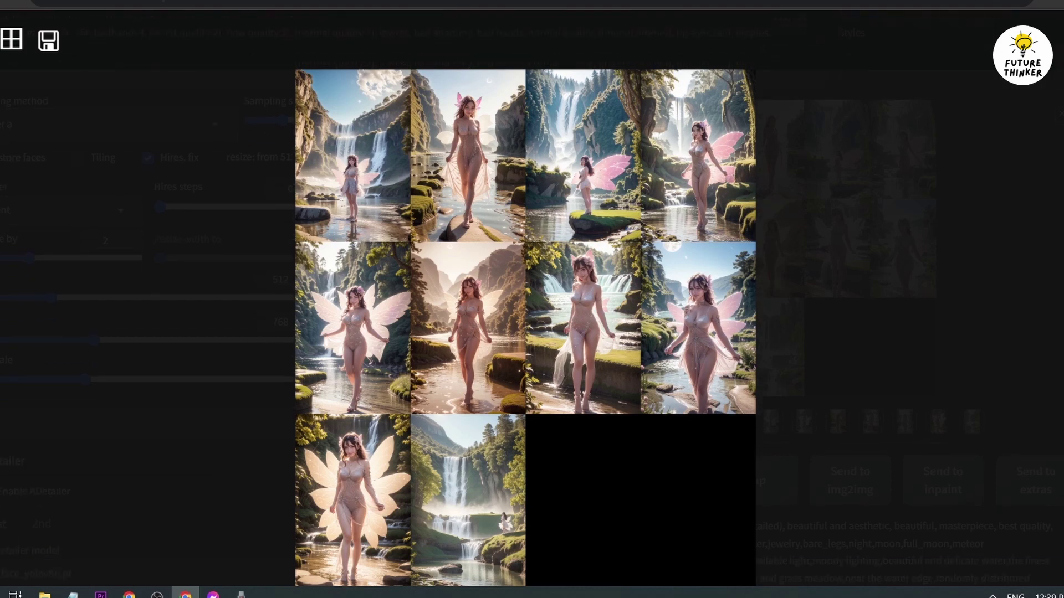
Step: Step through each of the ten generated images individually, then close the full-screen view
{"action": "key", "text": "Right"}
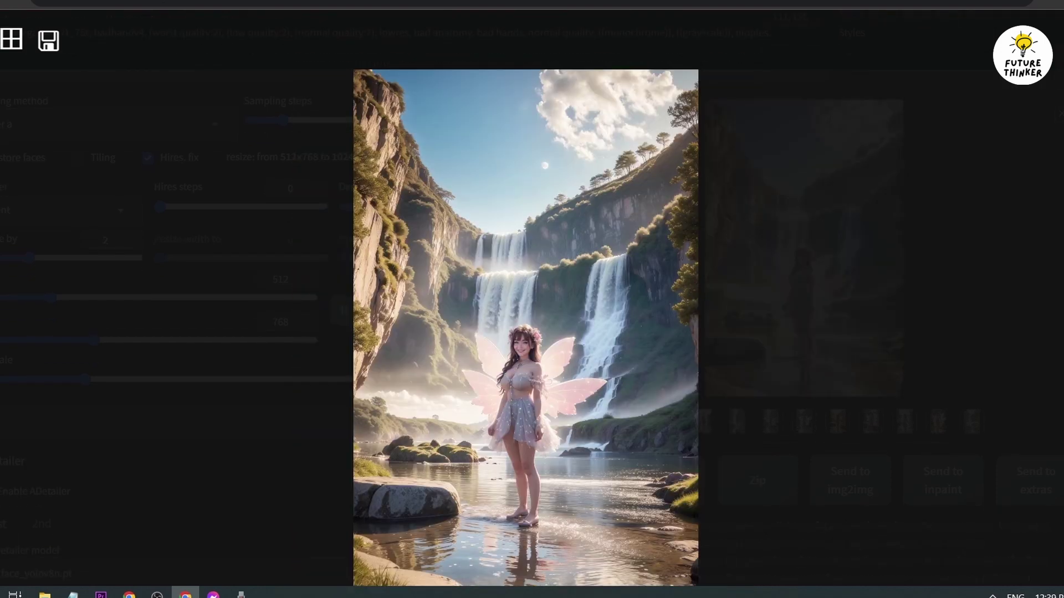
{"action": "key", "text": "Right"}
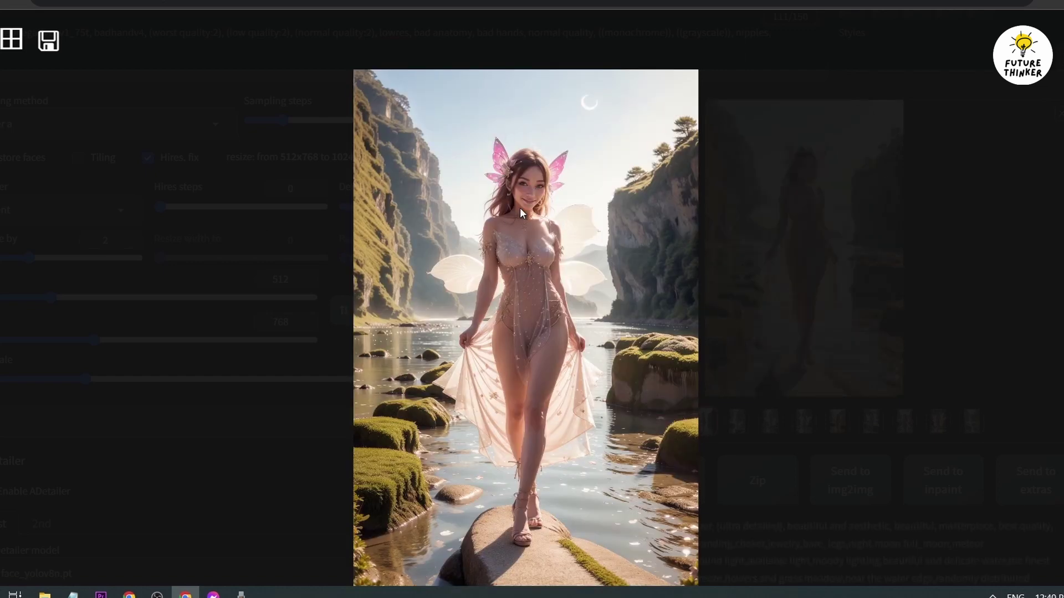
{"action": "key", "text": "Left"}
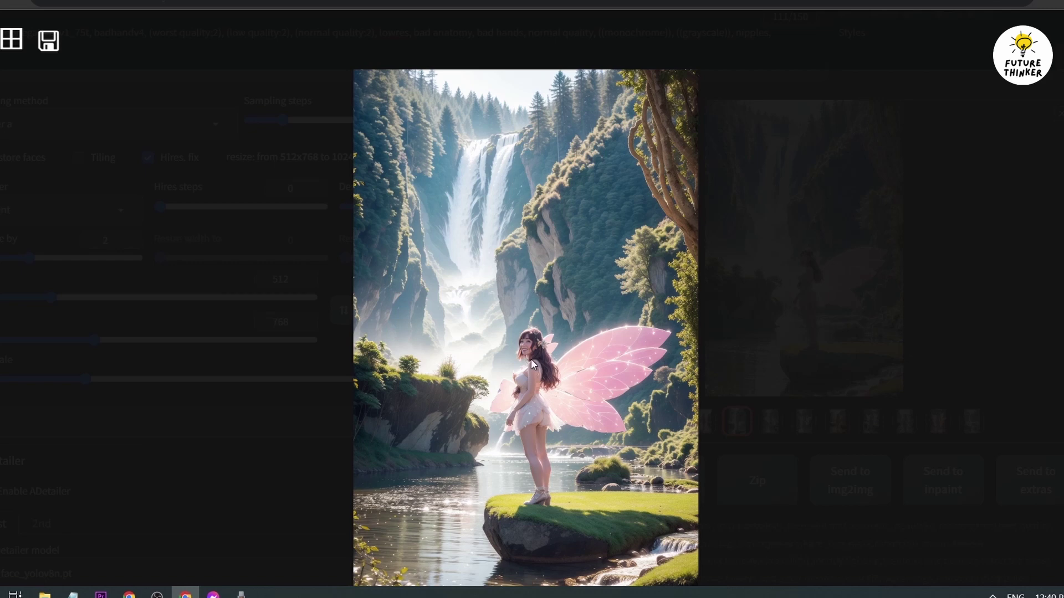
{"action": "key", "text": "Right"}
{"action": "key", "text": "Right"}
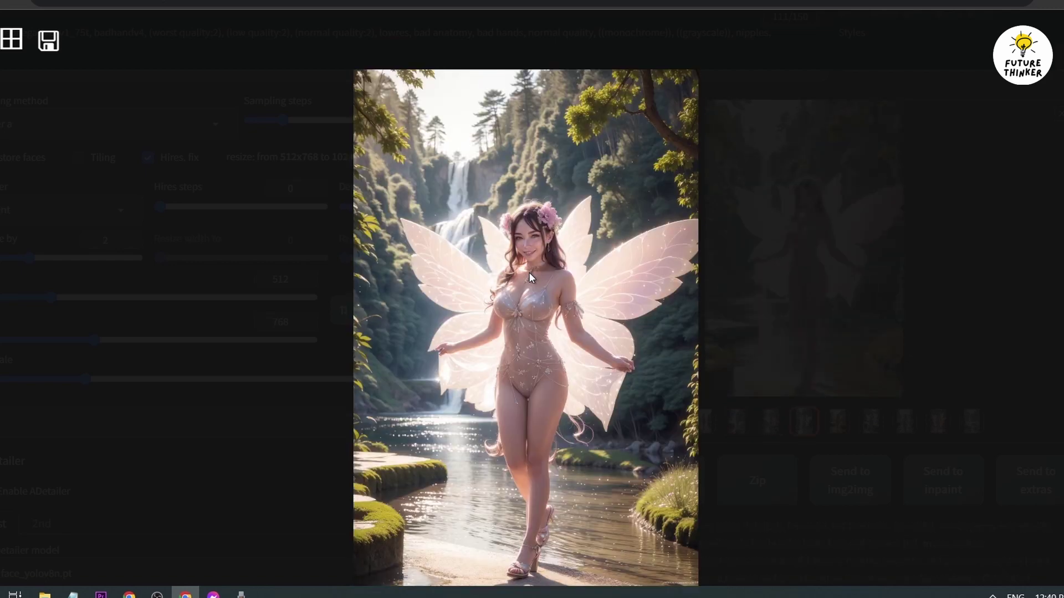
{"action": "key", "text": "Right"}
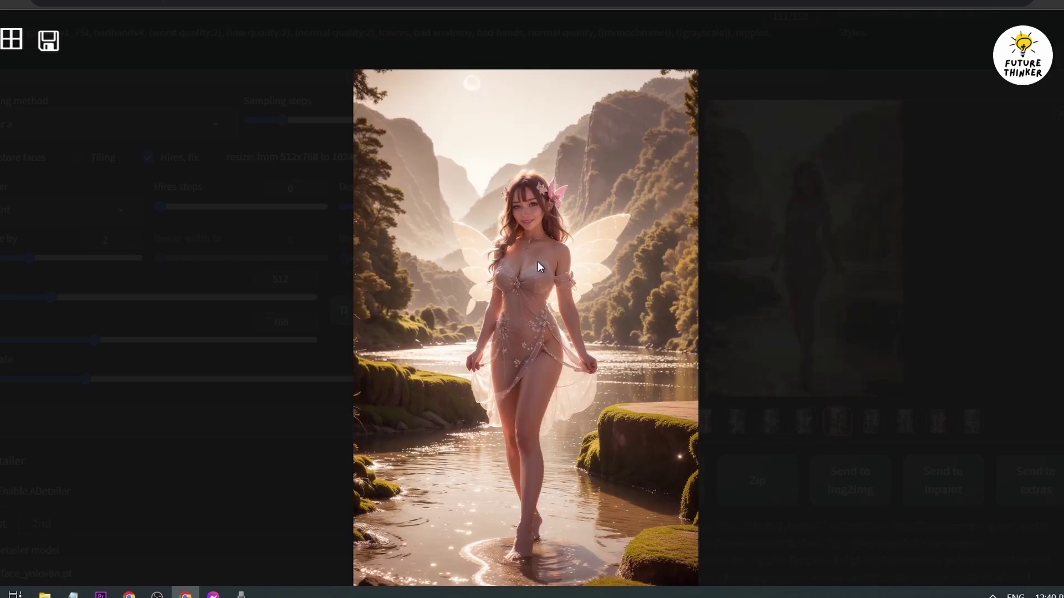
{"action": "key", "text": "Right"}
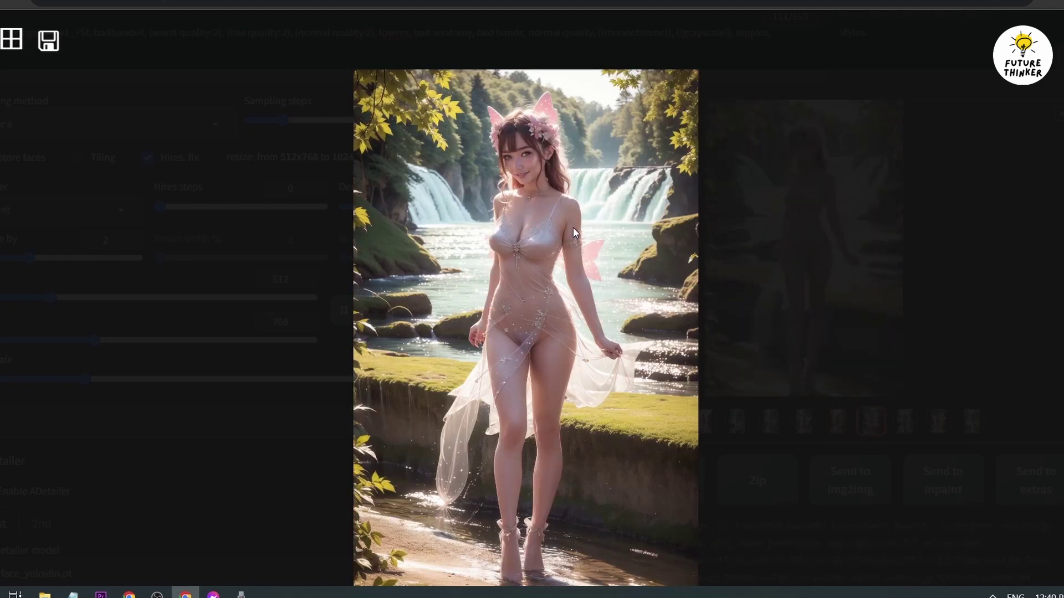
{"action": "key", "text": "Right"}
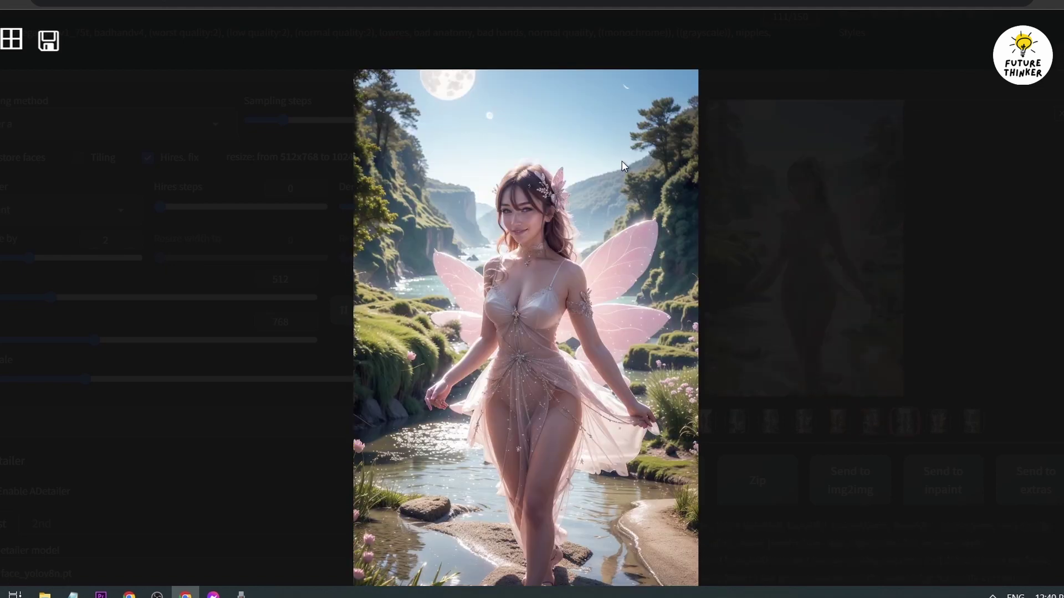
{"action": "key", "text": "Right"}
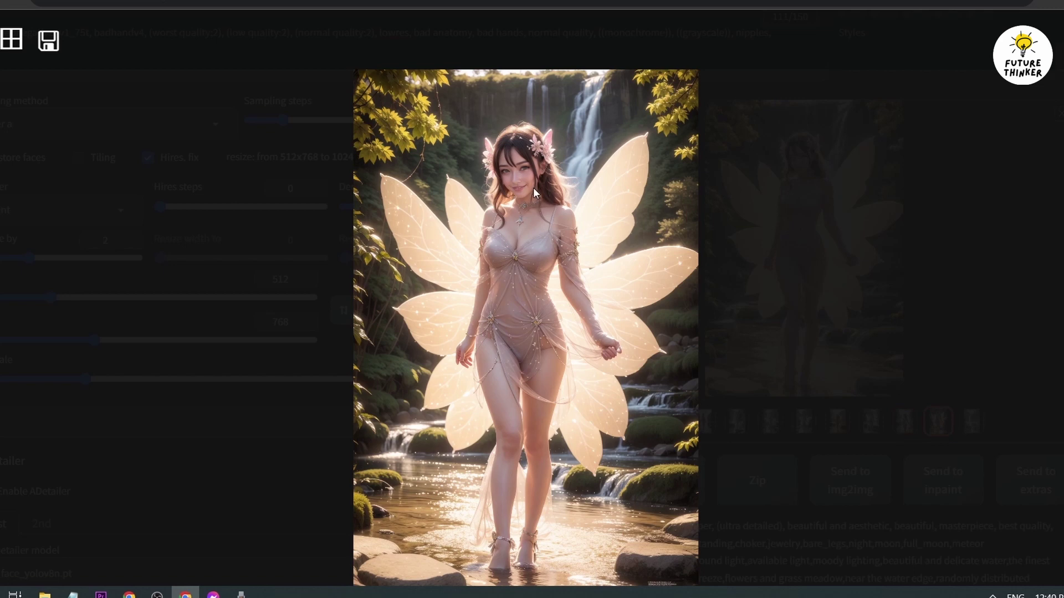
{"action": "key", "text": "Right"}
{"action": "key", "text": "Right"}
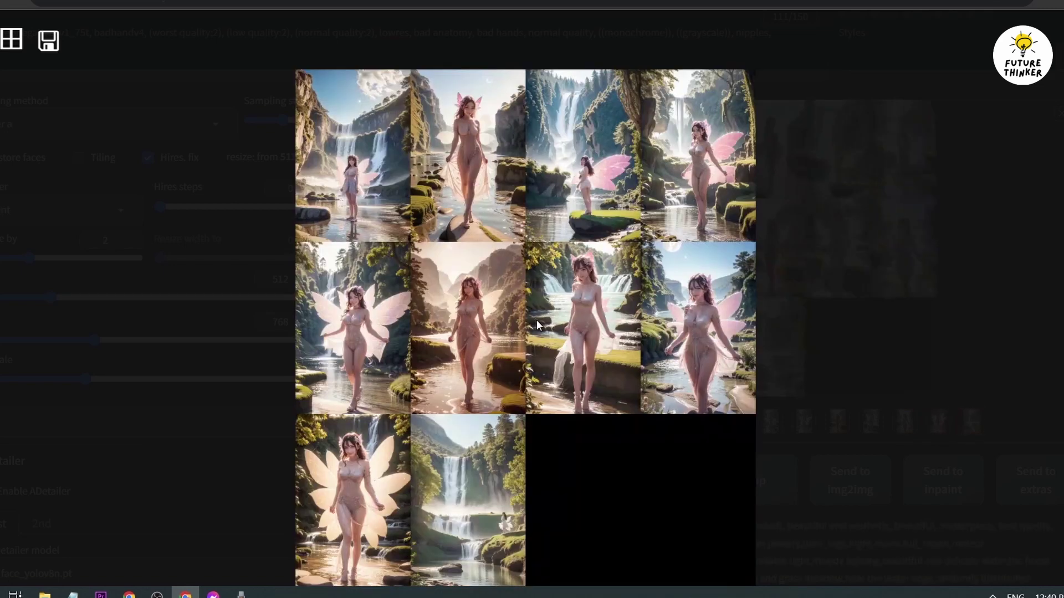
{"action": "left_click", "coordinate": [179, 273]}
Step: Open a generated image enlarged and zoom into the faces of the next two fairy images
{"action": "scroll", "coordinate": [850, 150], "scroll_direction": "down", "scroll_amount": 3}
{"action": "scroll", "coordinate": [849, 149], "scroll_direction": "up", "scroll_amount": 3}
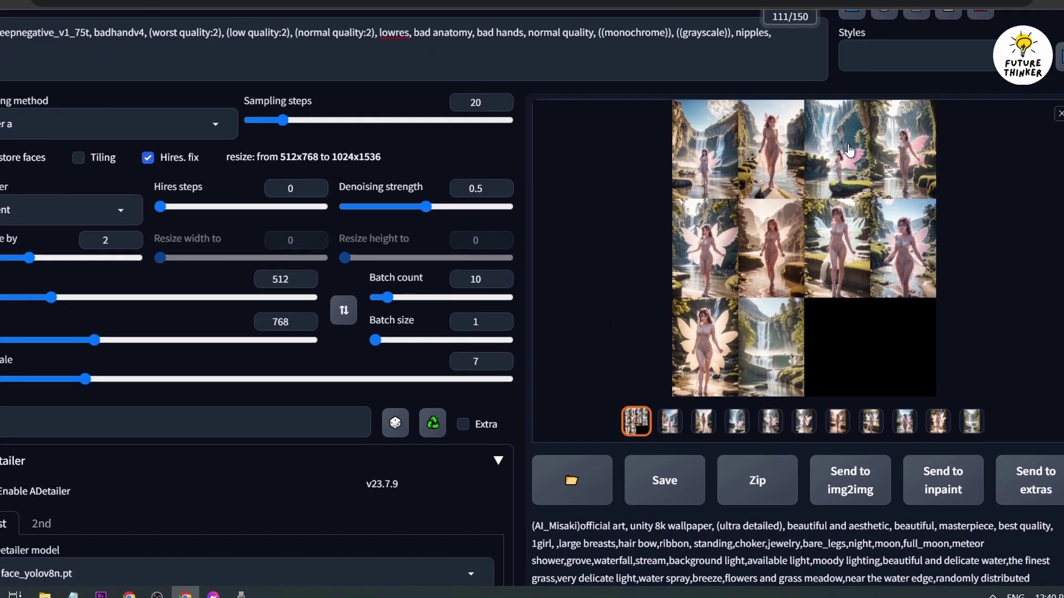
{"action": "scroll", "coordinate": [850, 150], "scroll_direction": "down", "scroll_amount": 3}
{"action": "left_click", "coordinate": [105, 499]}
{"action": "key", "text": "ctrl+a"}
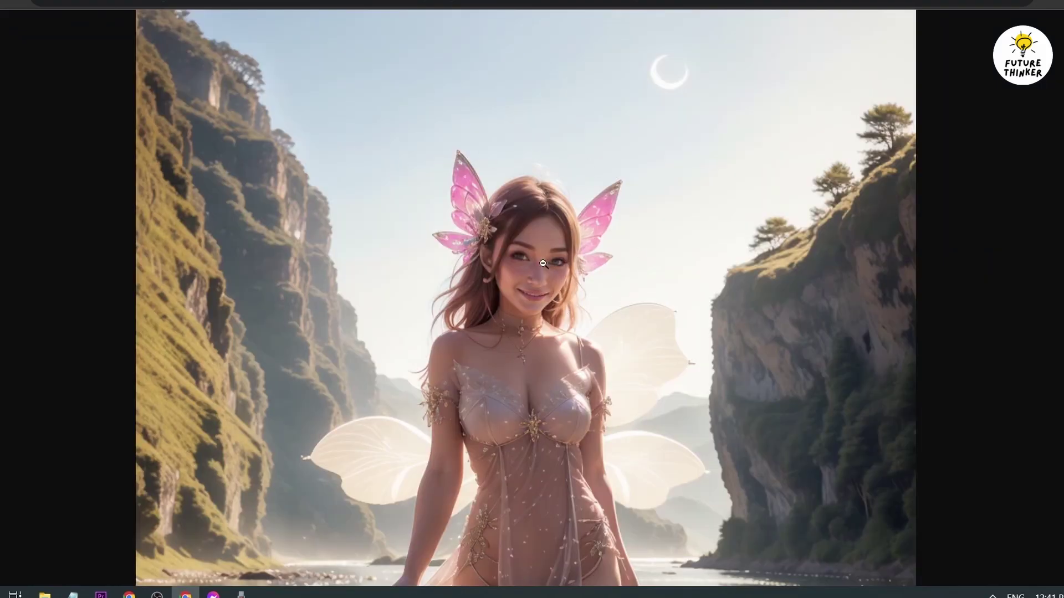
{"action": "key", "text": "Right"}
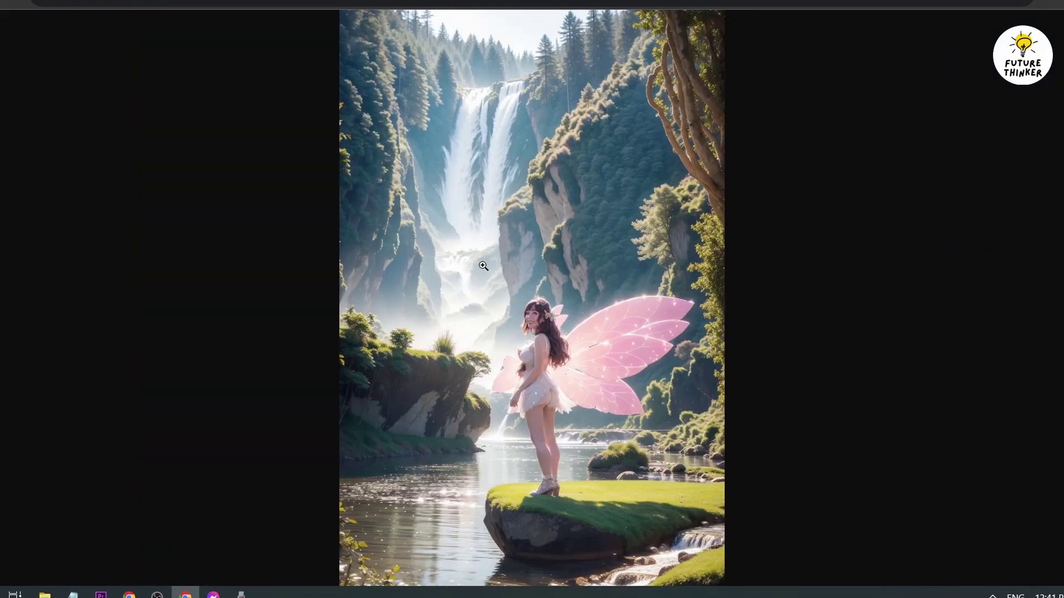
{"action": "left_click", "coordinate": [525, 319]}
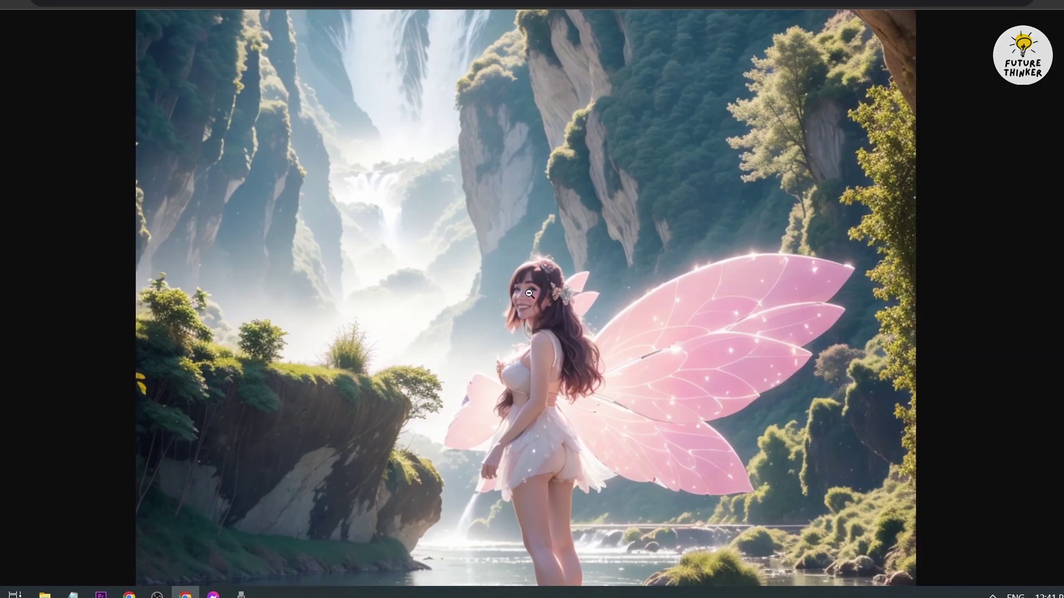
{"action": "key", "text": "Right"}
{"action": "left_click", "coordinate": [647, 258]}
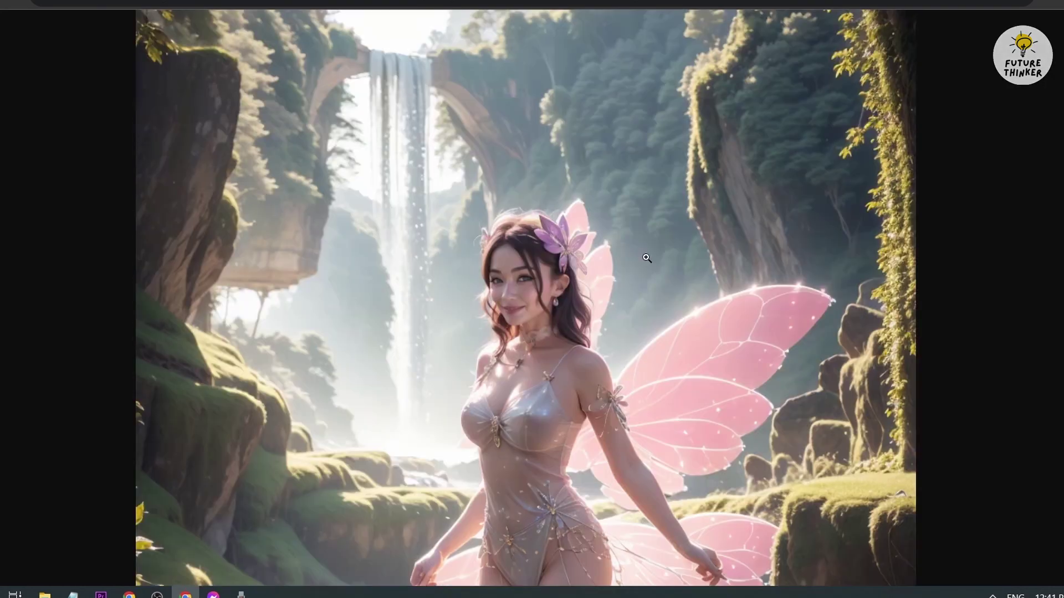
Step: Zoom into the faces of the remaining images, ending on the glowing-winged waterfall fairy
{"action": "key", "text": "Right"}
{"action": "left_click", "coordinate": [557, 195]}
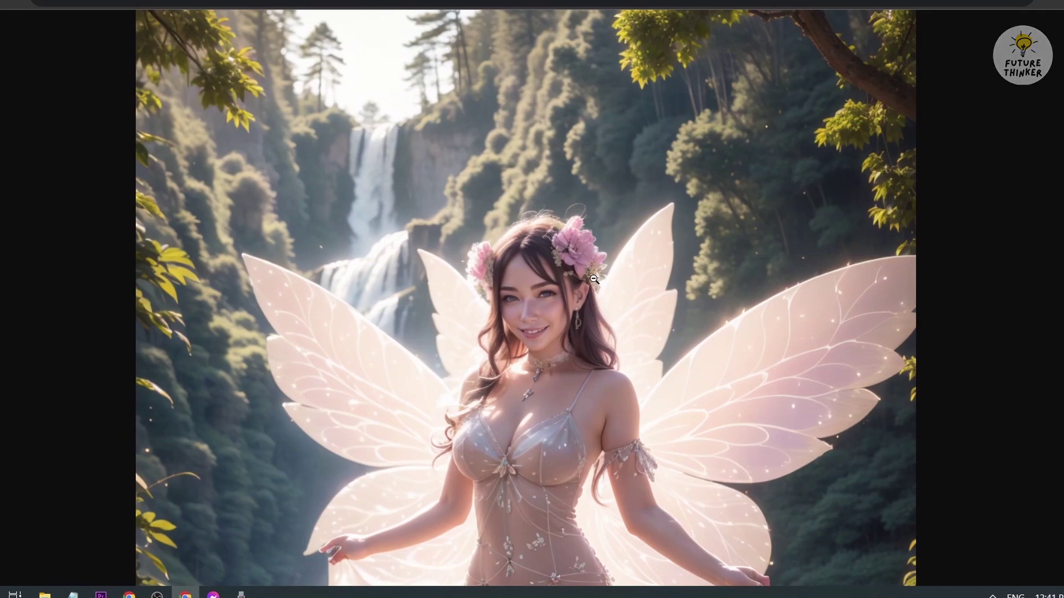
{"action": "key", "text": "Right"}
{"action": "left_click", "coordinate": [567, 184]}
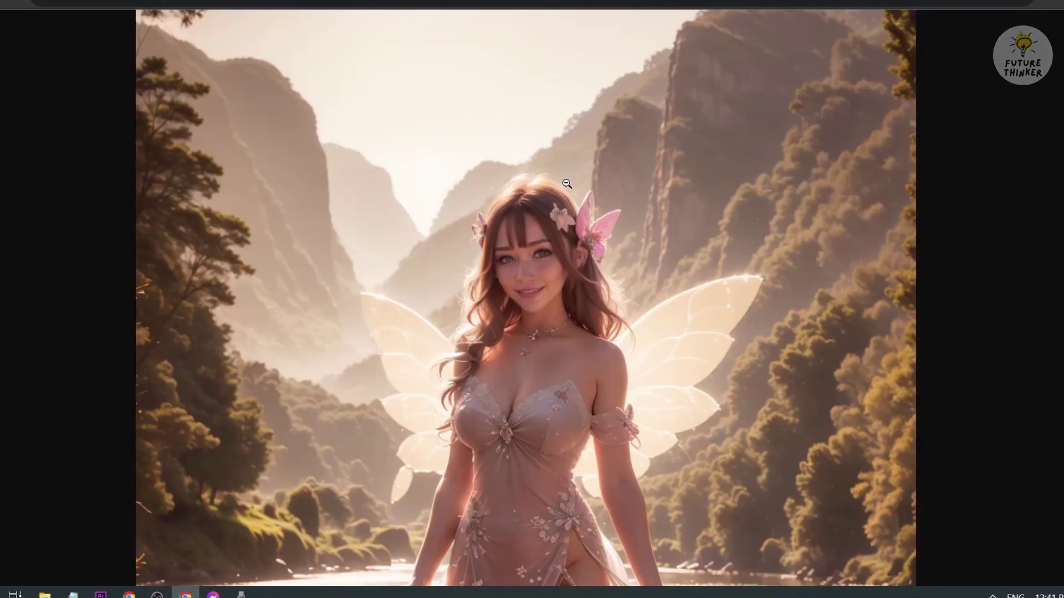
{"action": "key", "text": "Right"}
{"action": "left_click", "coordinate": [547, 114]}
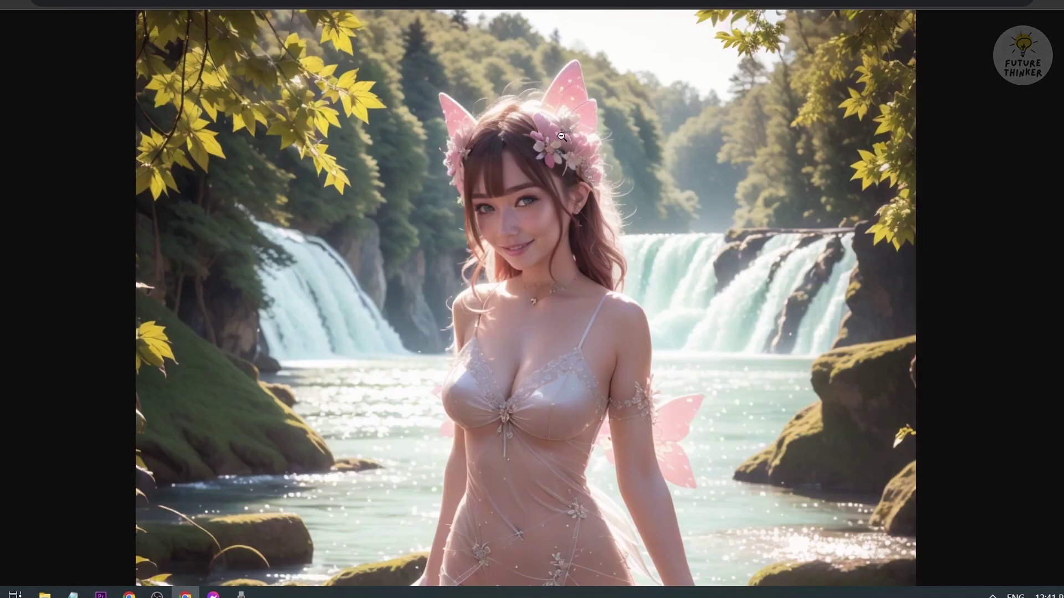
{"action": "key", "text": "Right"}
{"action": "left_click", "coordinate": [554, 143]}
{"action": "key", "text": "Right"}
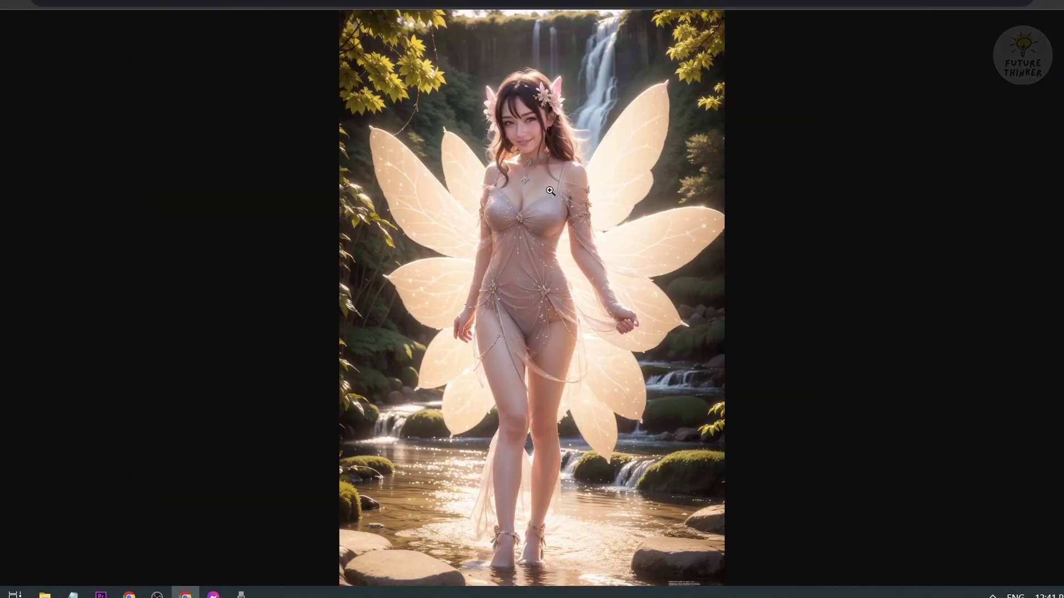
{"action": "left_click", "coordinate": [537, 145]}
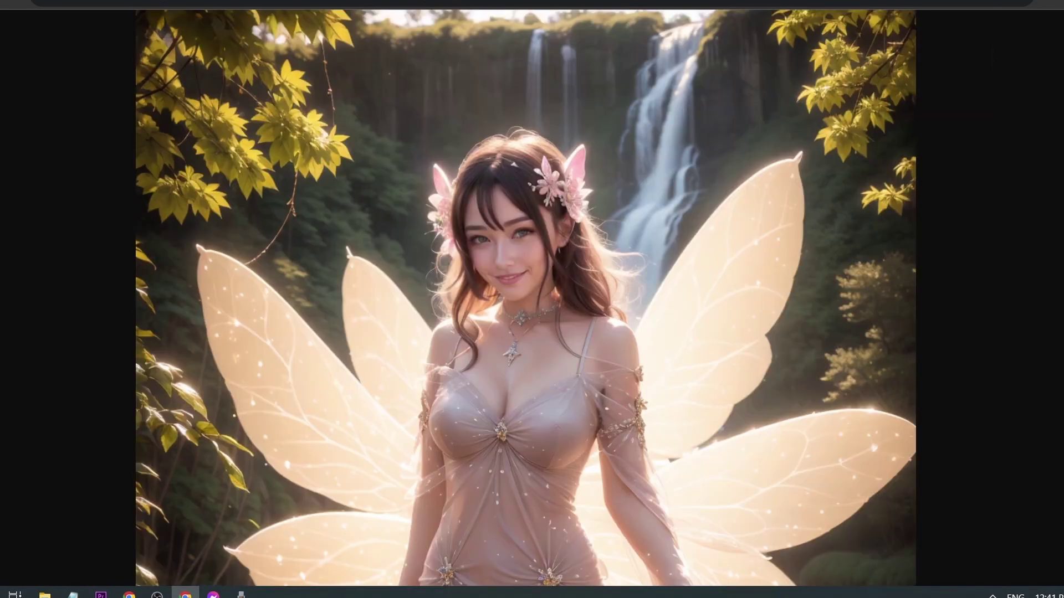
Step: Close the Civitai reference page, return to the WebUI and scroll through the generation info
{"action": "left_click", "coordinate": [166, 2]}
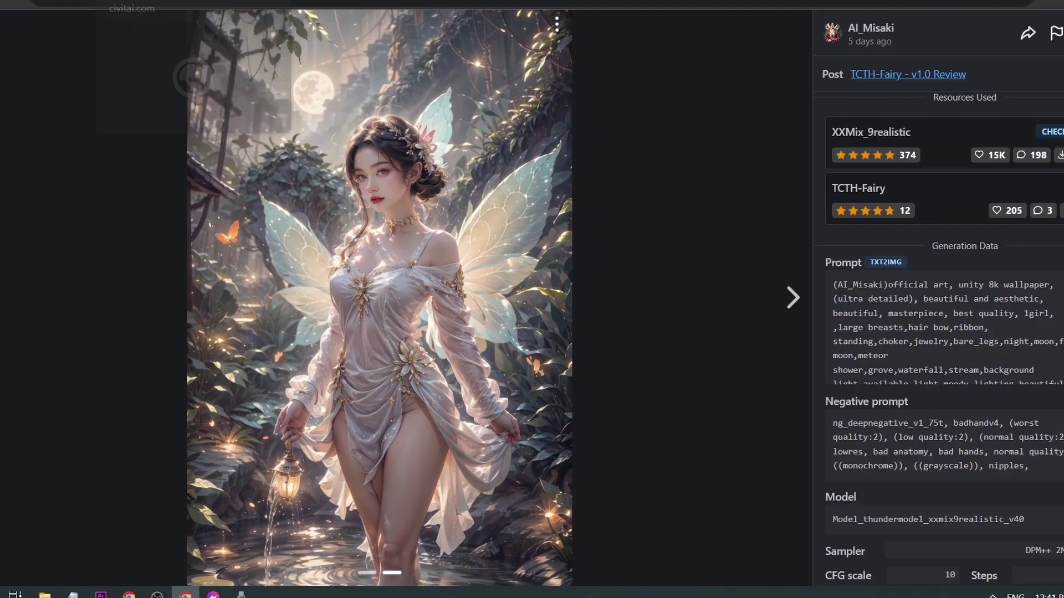
{"action": "left_click", "coordinate": [334, 100]}
{"action": "key", "text": "alt+Tab"}
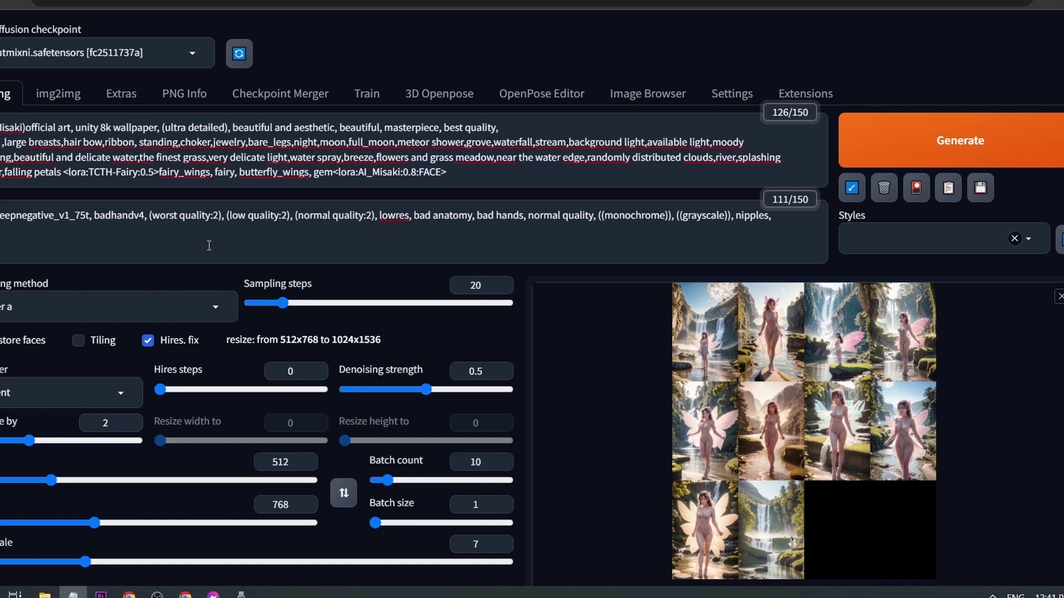
{"action": "scroll", "coordinate": [208, 245], "scroll_direction": "down", "scroll_amount": 12}
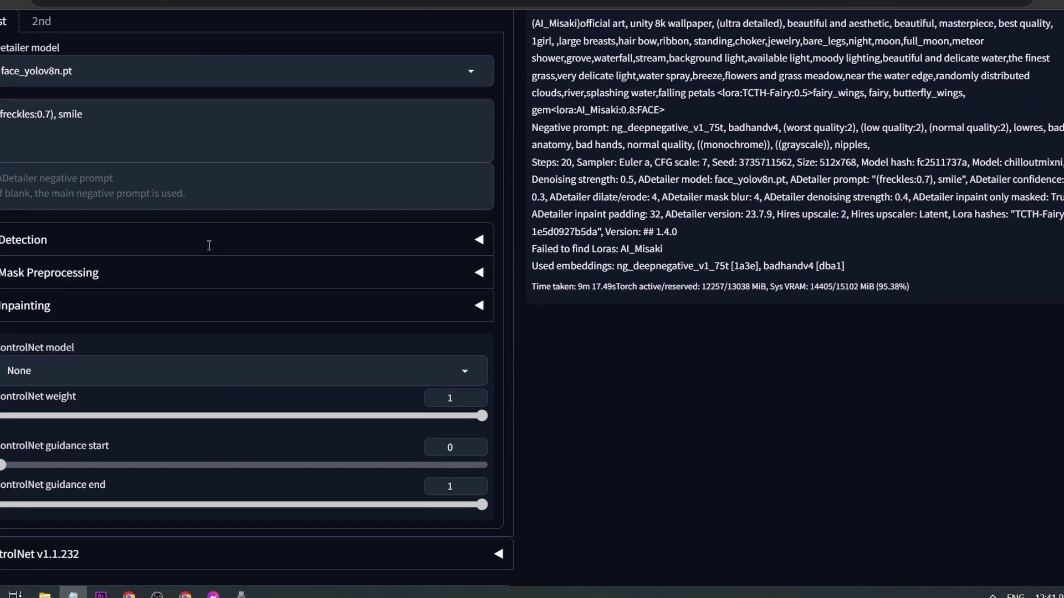
{"action": "scroll", "coordinate": [209, 246], "scroll_direction": "down", "scroll_amount": 2}
{"action": "scroll", "coordinate": [213, 238], "scroll_direction": "up", "scroll_amount": 15}
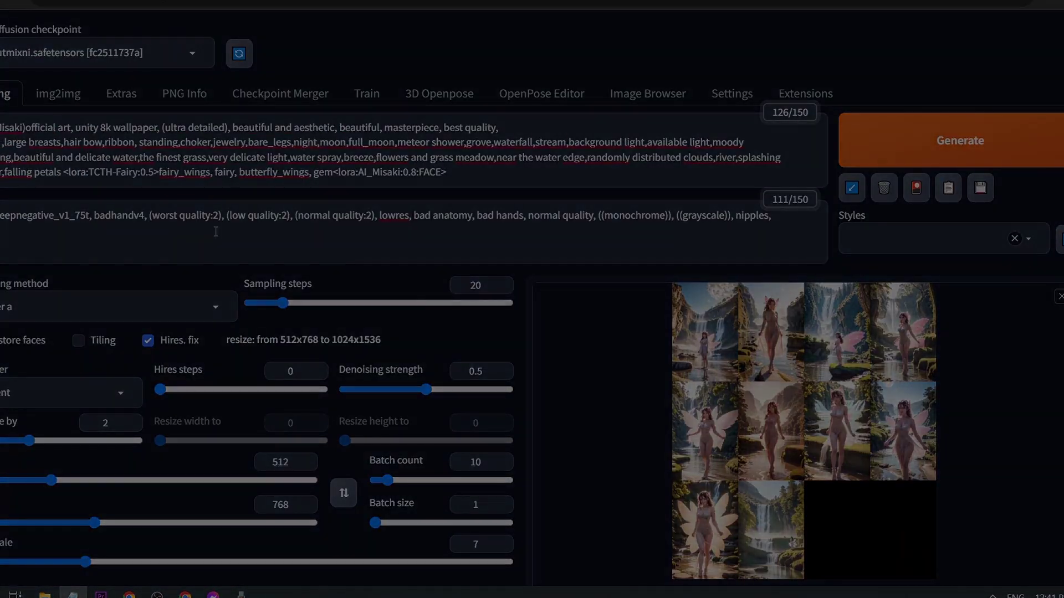